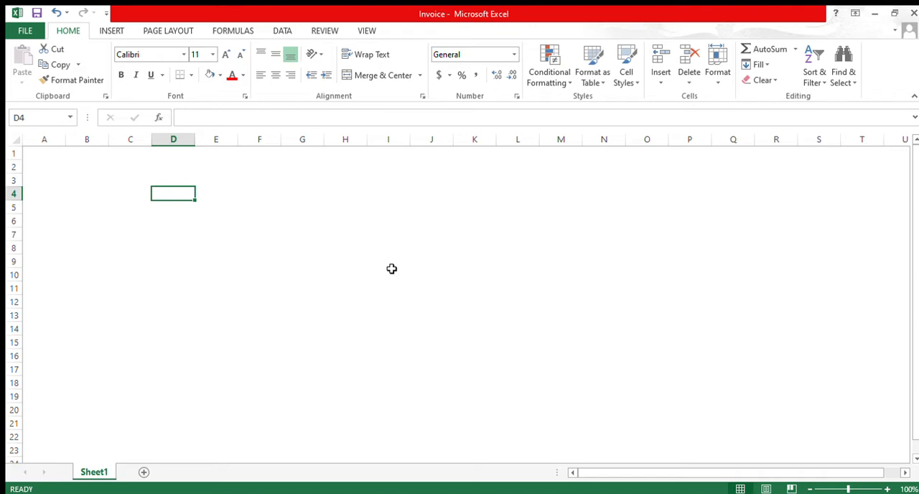
# Step: Enter "Campany Name" in cell D4 and autofit column D to the text
pyautogui.write('Camp')
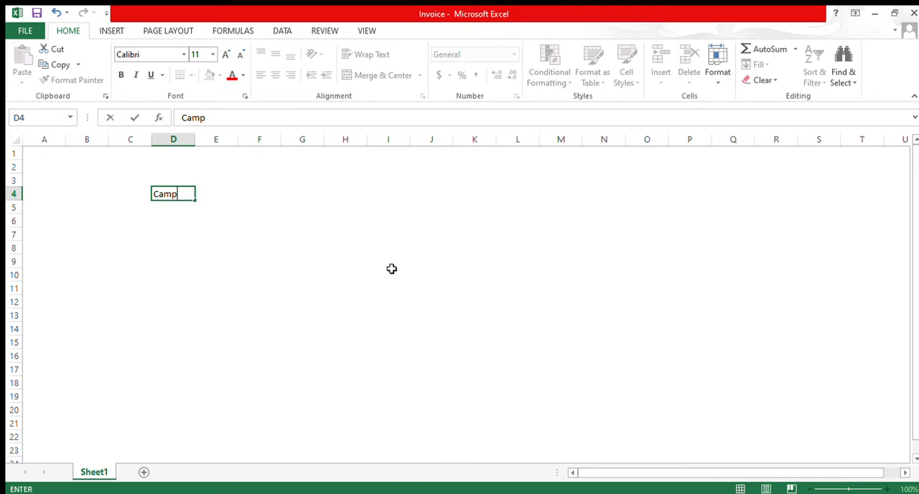
pyautogui.write('any Name')
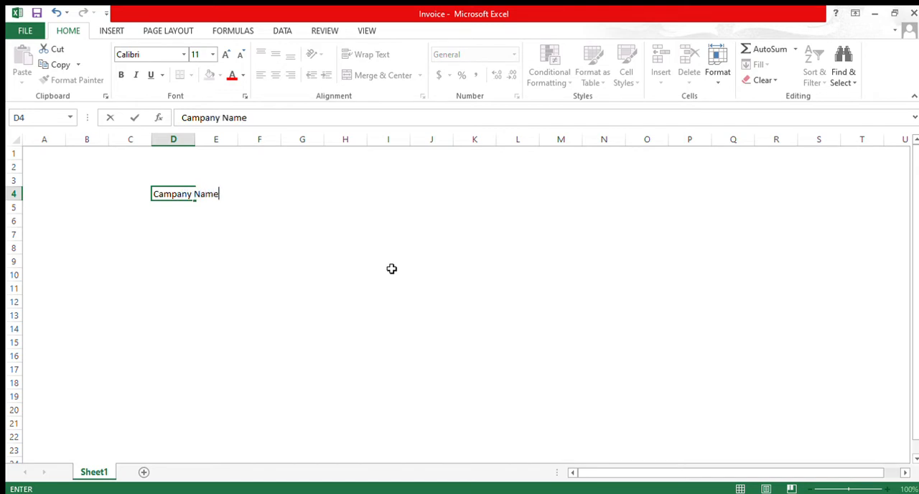
pyautogui.hotkey('ctrl', 'Return')
pyautogui.press('Right')
pyautogui.press('Down')
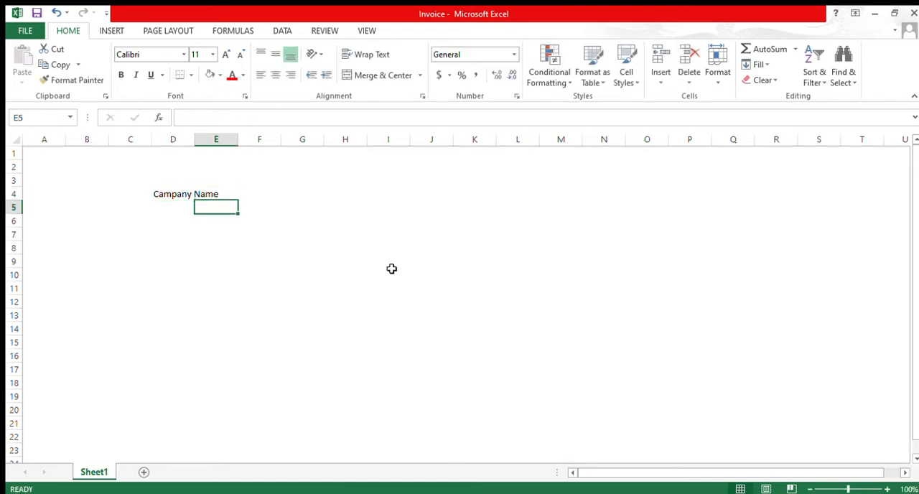
pyautogui.doubleClick(194, 142)
# Step: Fill D5:D8 below the company name with the street address line and the labels "Phone", "Email" and "Web"
pyautogui.click(185, 205)
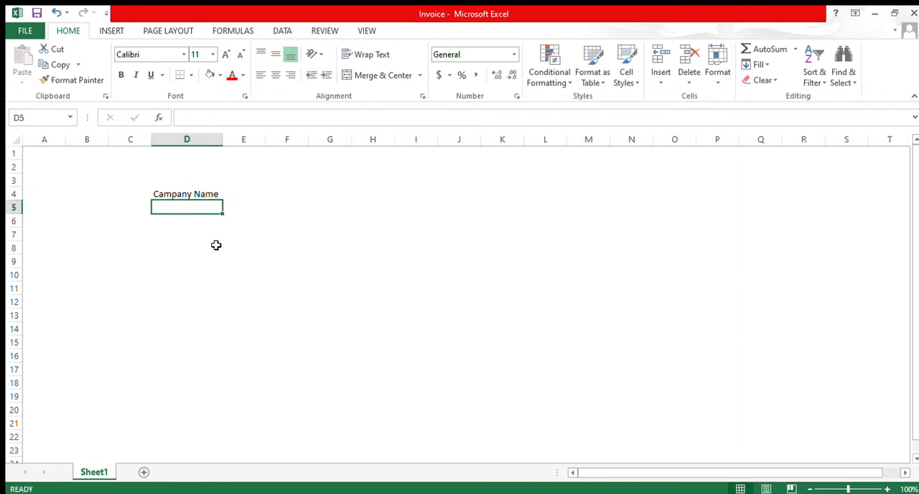
pyautogui.write('123 Road')
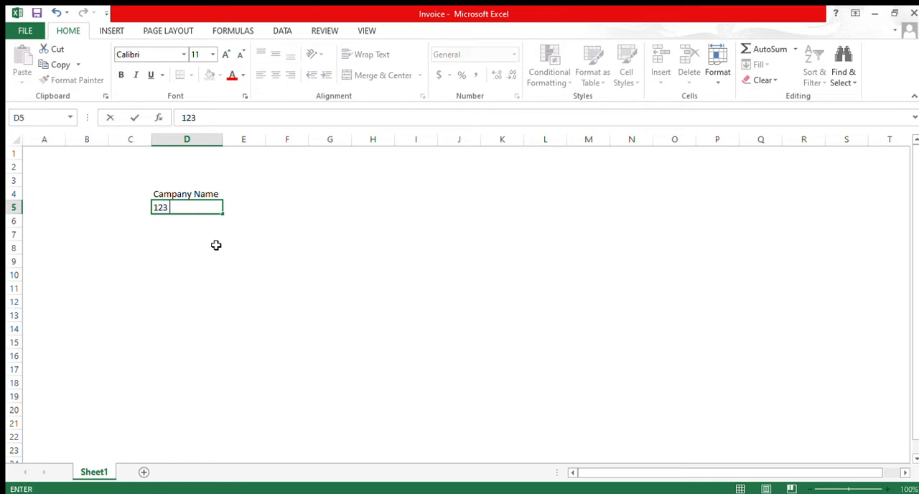
pyautogui.press('Return')
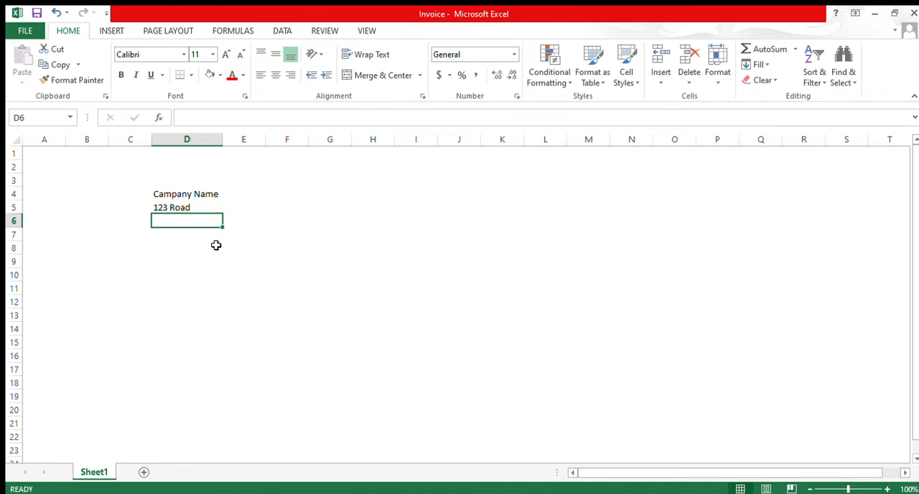
pyautogui.write('Phone')
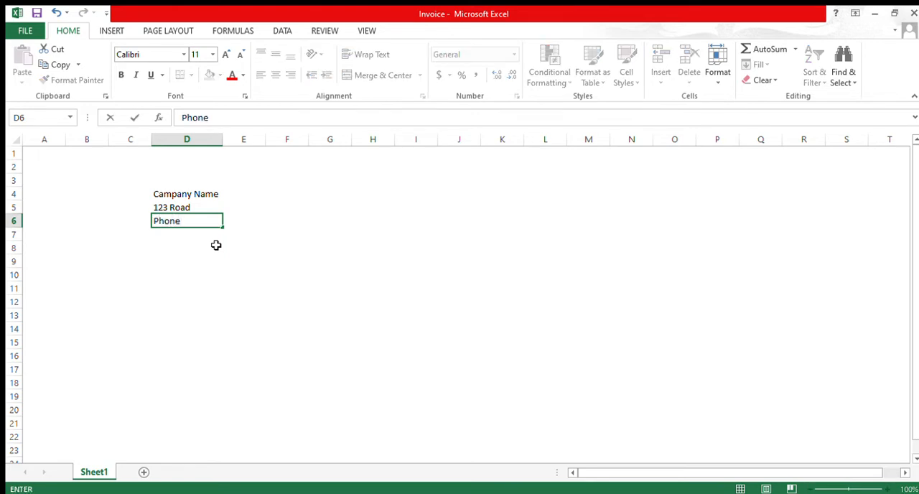
pyautogui.press('Return')
pyautogui.write('Email')
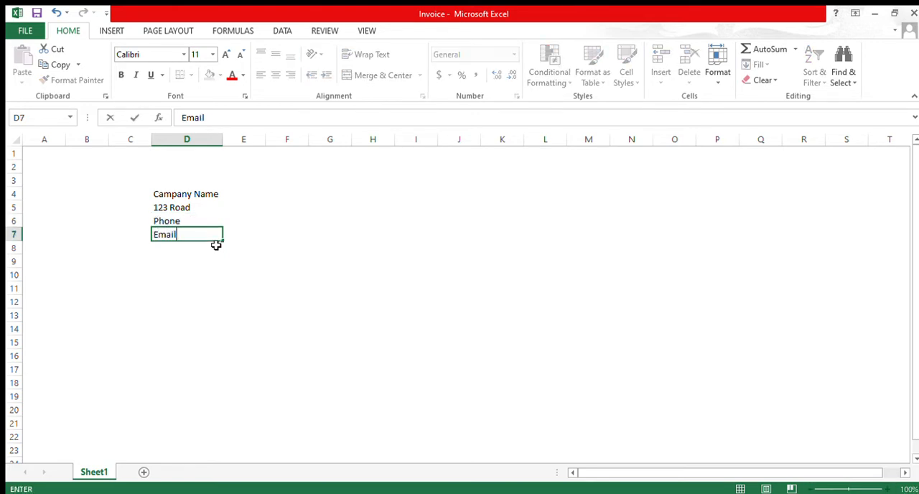
pyautogui.press('Return')
pyautogui.write('Web')
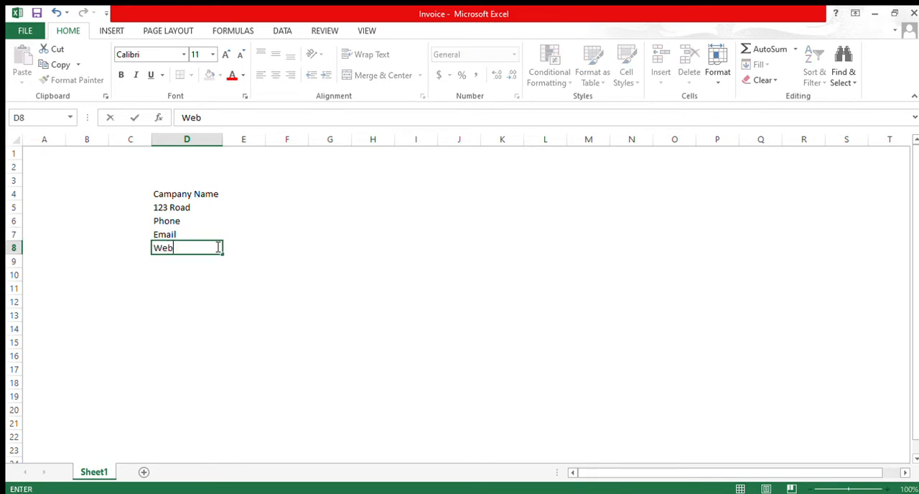
pyautogui.press('Return')
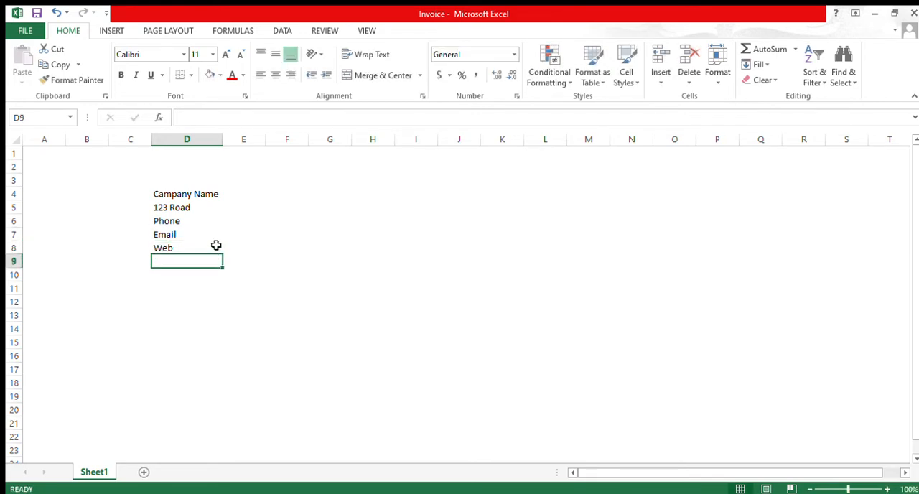
pyautogui.press('Up')
pyautogui.press('Up')
pyautogui.press('Up')
pyautogui.press('Up')
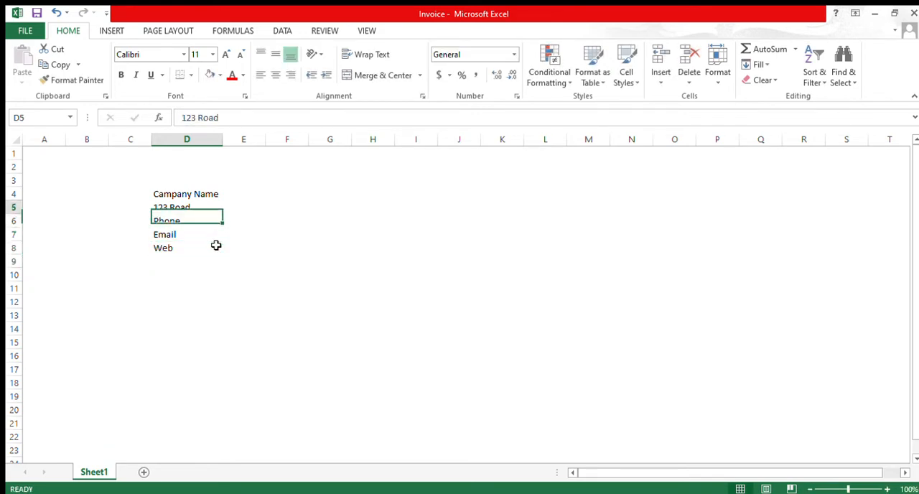
pyautogui.press('Up')
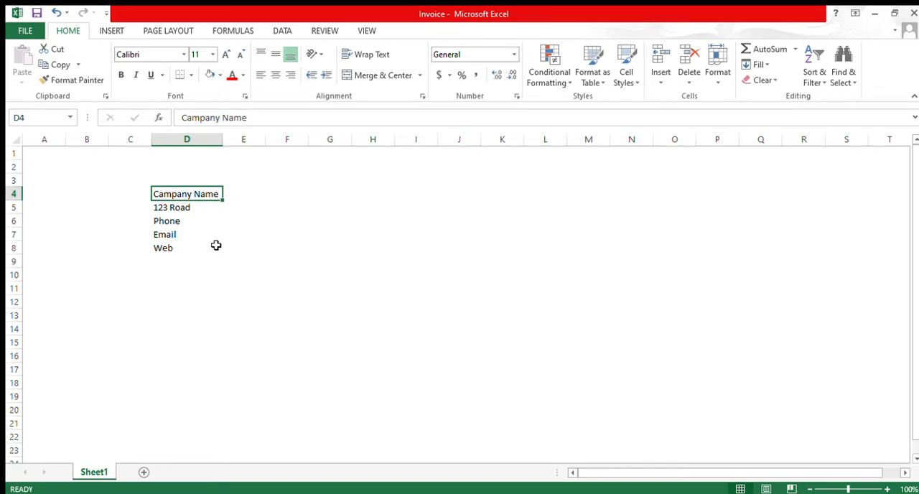
pyautogui.press('Right')
pyautogui.press('Right')
pyautogui.press('Right')
pyautogui.press('Right')
pyautogui.press('Right')
pyautogui.press('Left')
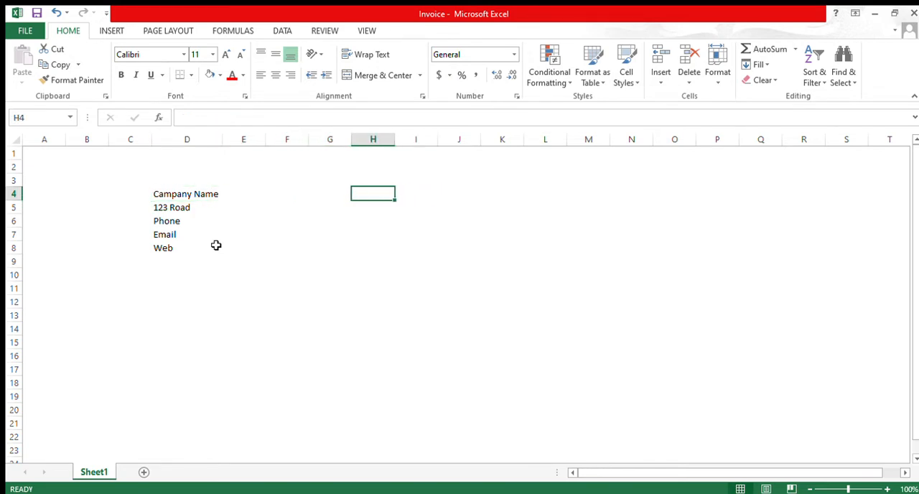
pyautogui.press('Left')
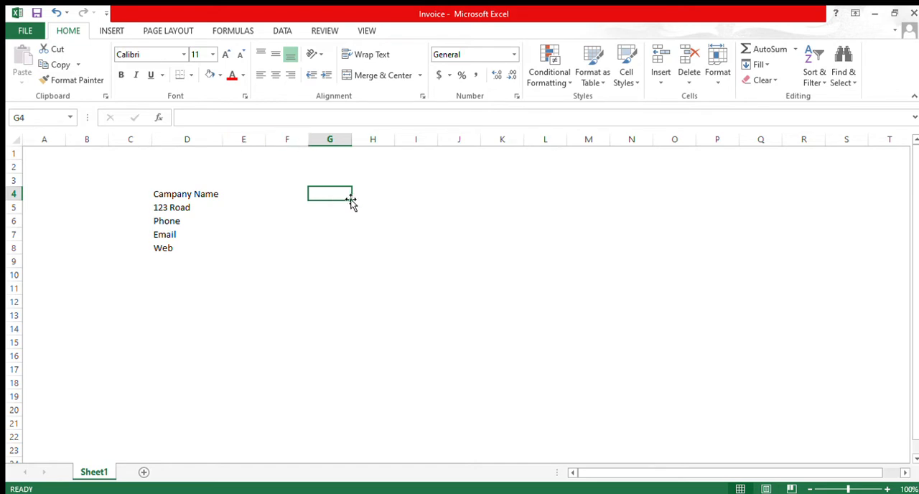
pyautogui.write('Im')
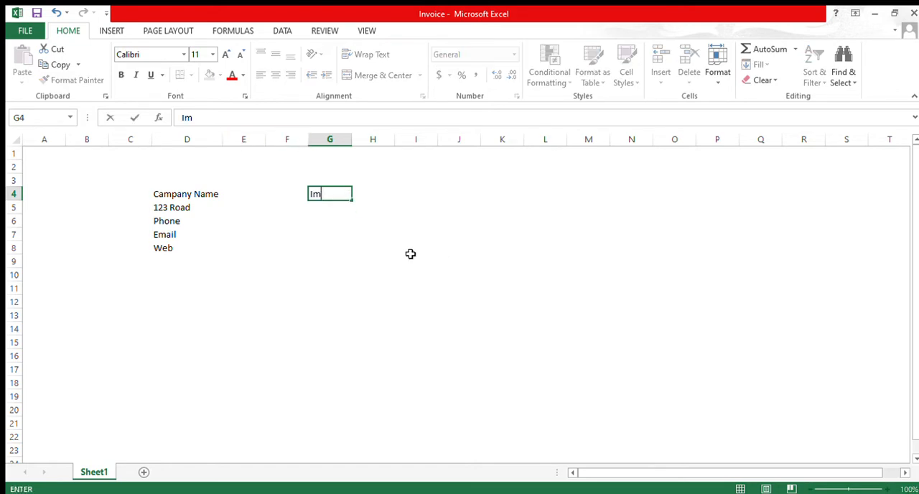
pyautogui.write('voice')
pyautogui.press('Escape')
# Step: Enter the title "Tax Invoice" in cell E3, above the company details
pyautogui.press('Up')
pyautogui.press('Left')
pyautogui.press('Left')
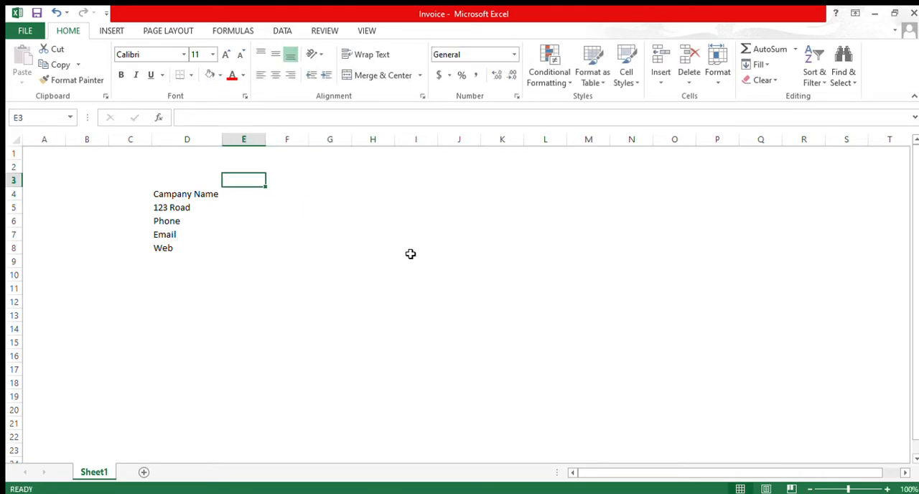
pyautogui.write('Tax I')
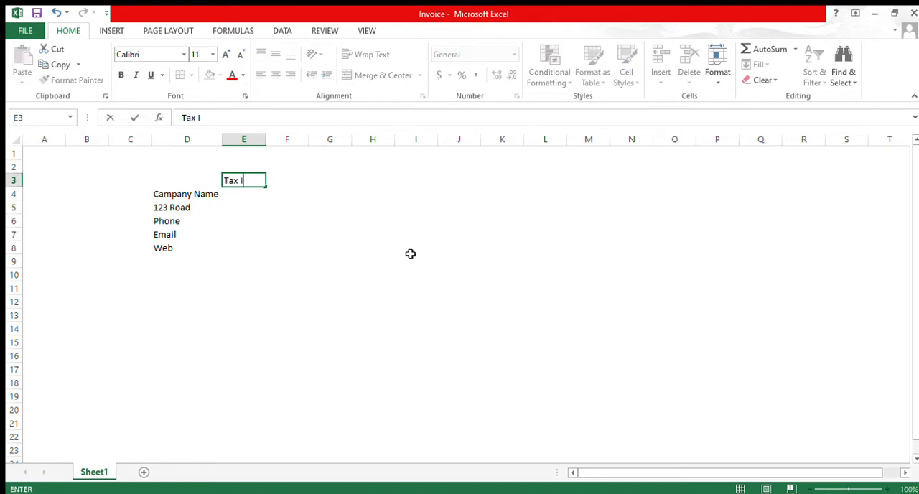
pyautogui.write('nvoice')
pyautogui.press('Return')
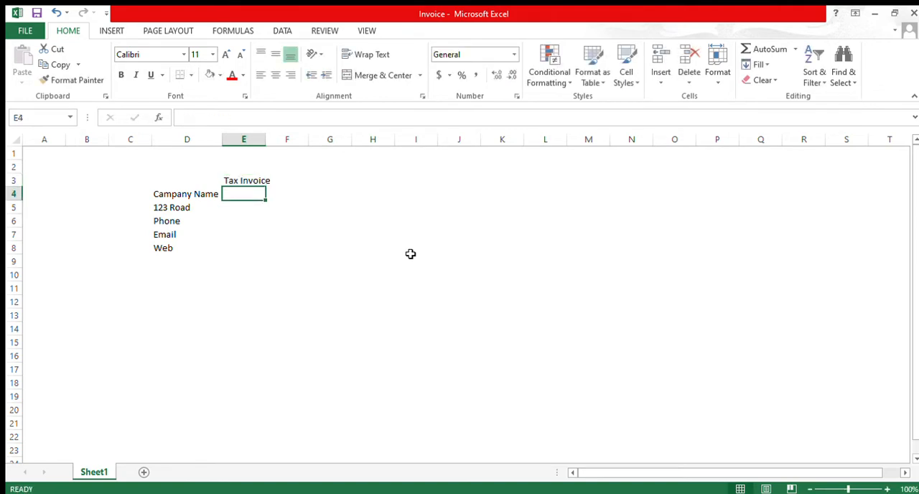
# Step: Enter the labels "Invoice No" in G4 and "Account#" in G5
pyautogui.press('Right')
pyautogui.press('Right')
pyautogui.press('Left')
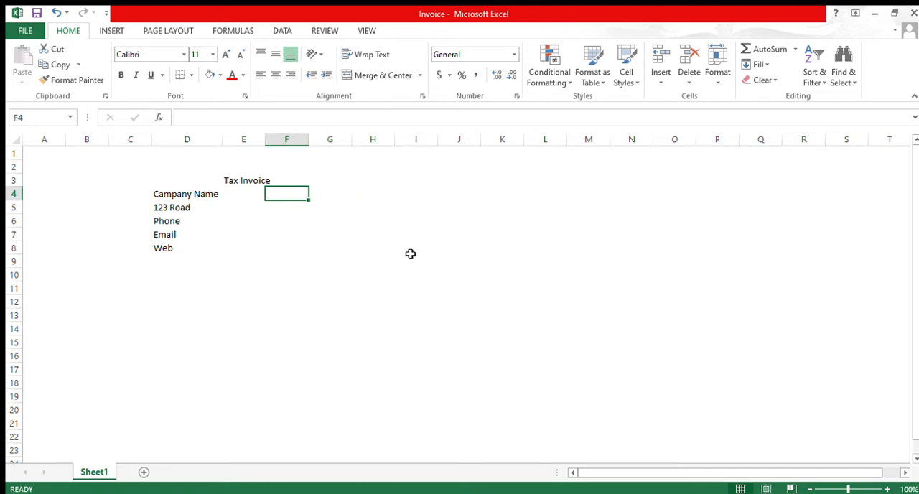
pyautogui.press('Right')
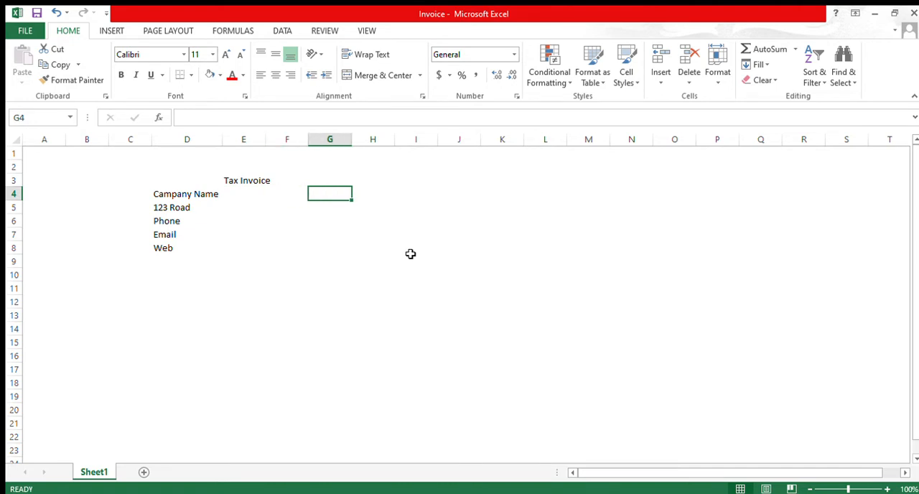
pyautogui.write('Invo')
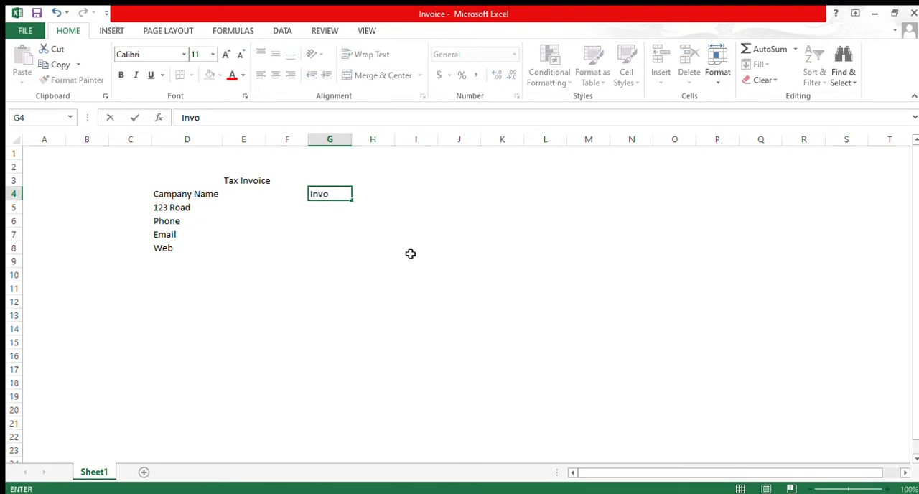
pyautogui.write('ice No')
pyautogui.press('Return')
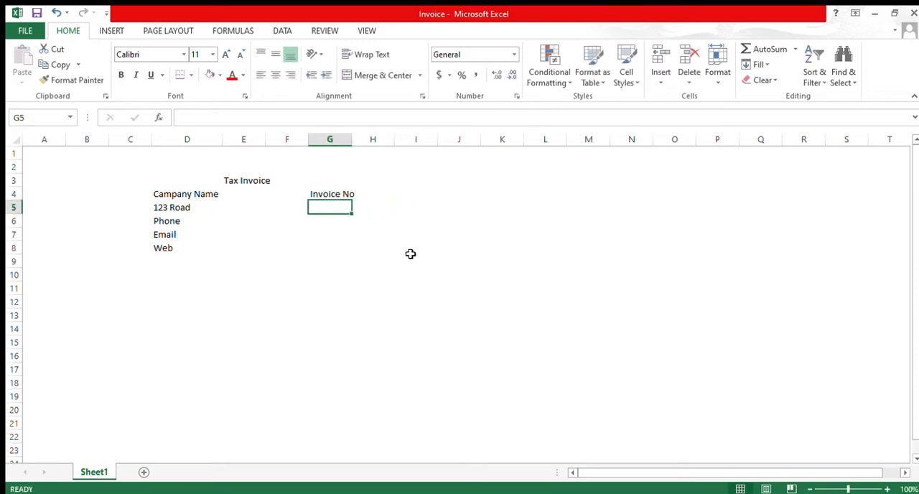
pyautogui.write('Account')
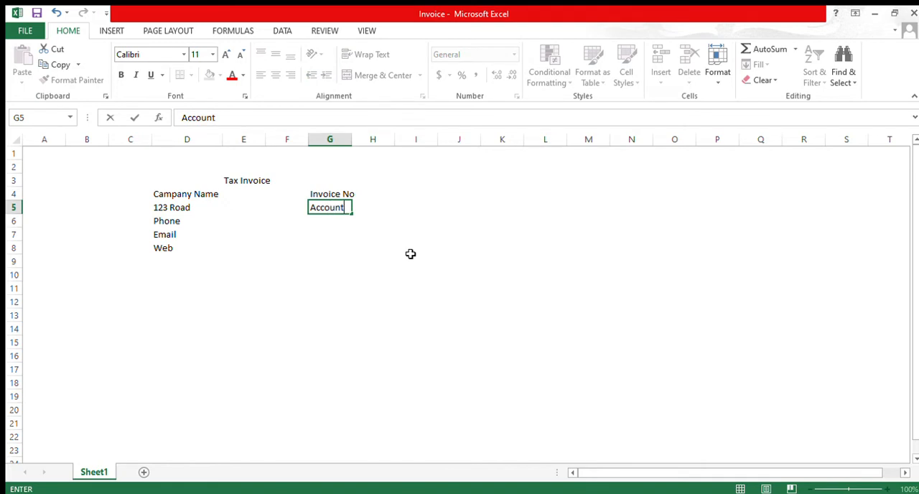
pyautogui.write('#')
pyautogui.press('Return')
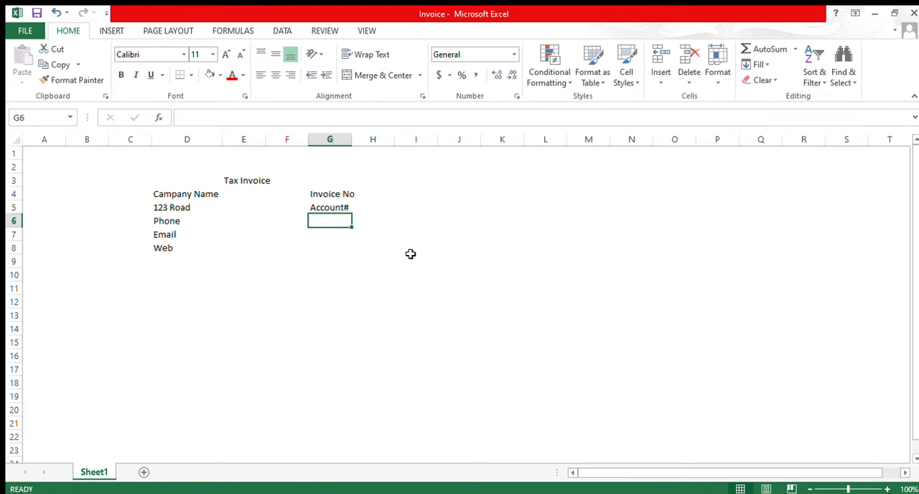
# Step: Enter the labels "Date", "Due By" and "Po No" in cells G6 to G8
pyautogui.write('Date')
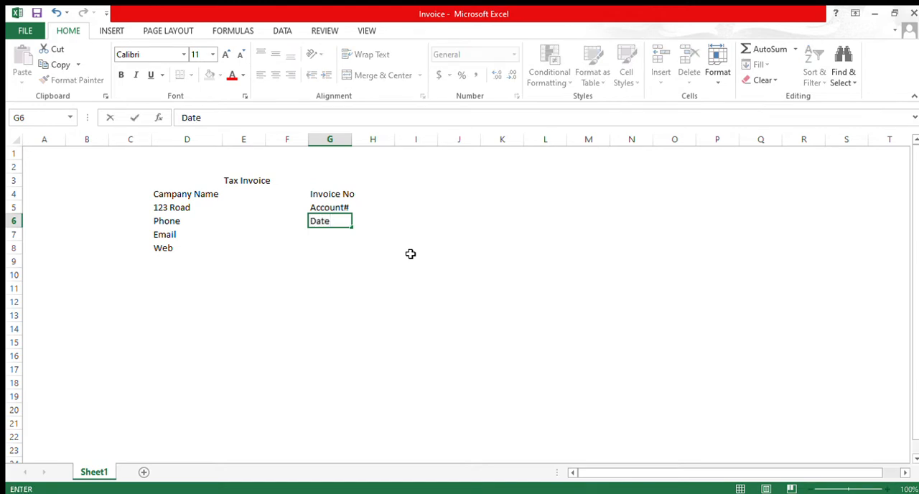
pyautogui.press('Return')
pyautogui.write('Due By')
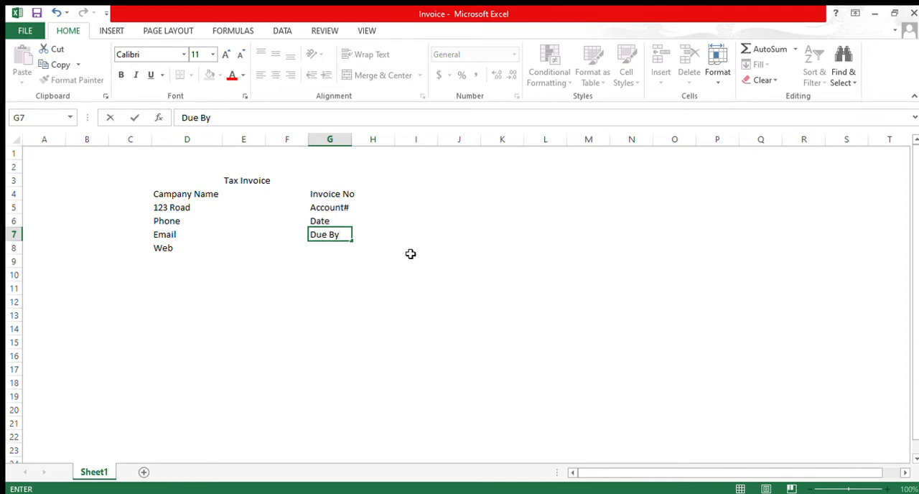
pyautogui.press('Return')
pyautogui.press('Up')
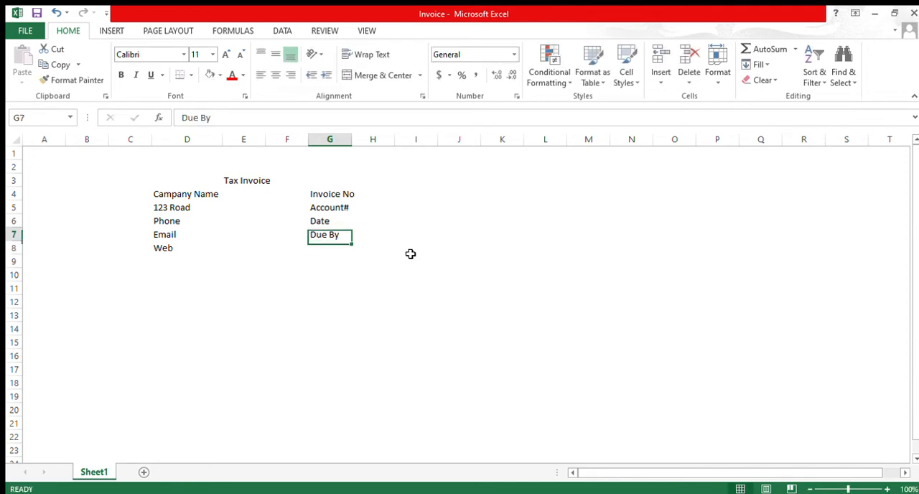
pyautogui.press('Up')
pyautogui.press('Right')
pyautogui.press('Right')
pyautogui.press('Left')
pyautogui.press('Down')
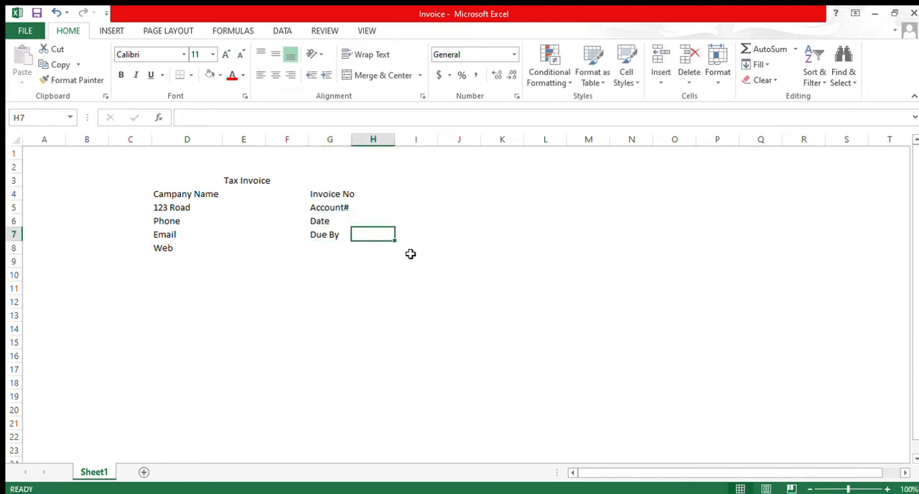
pyautogui.press('Left')
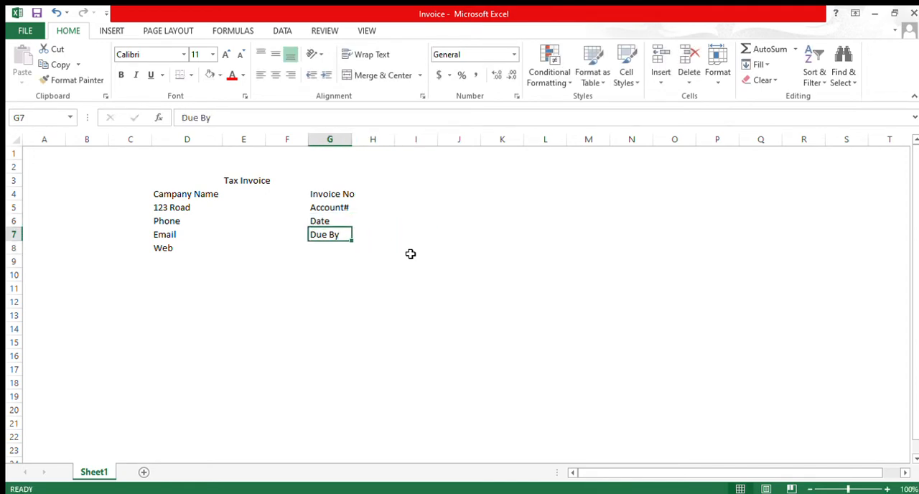
pyautogui.press('Down')
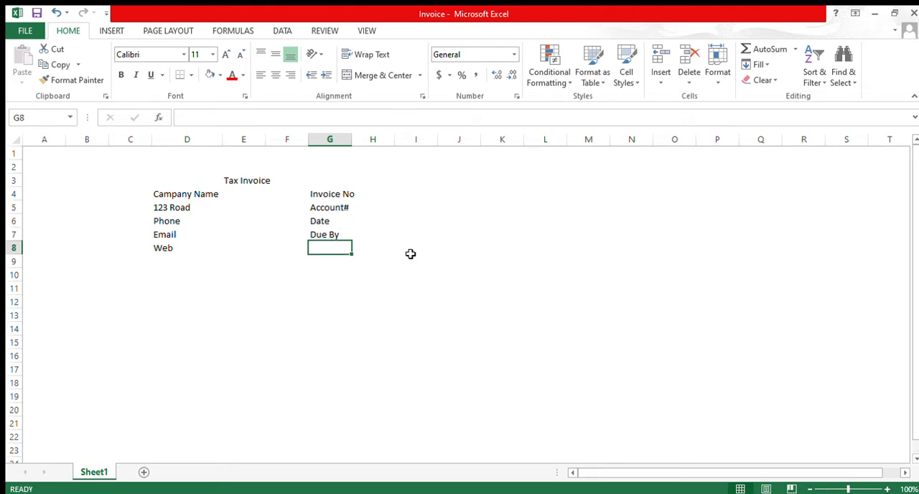
pyautogui.write('Po No')
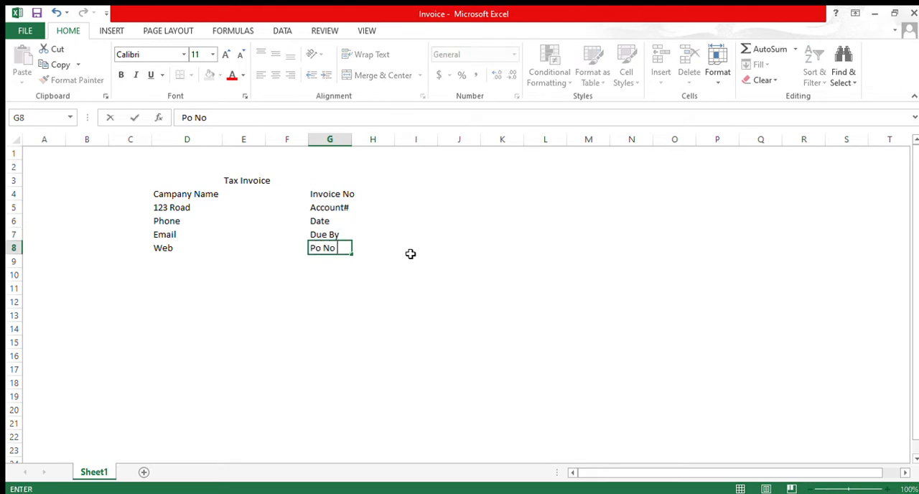
pyautogui.press('Return')
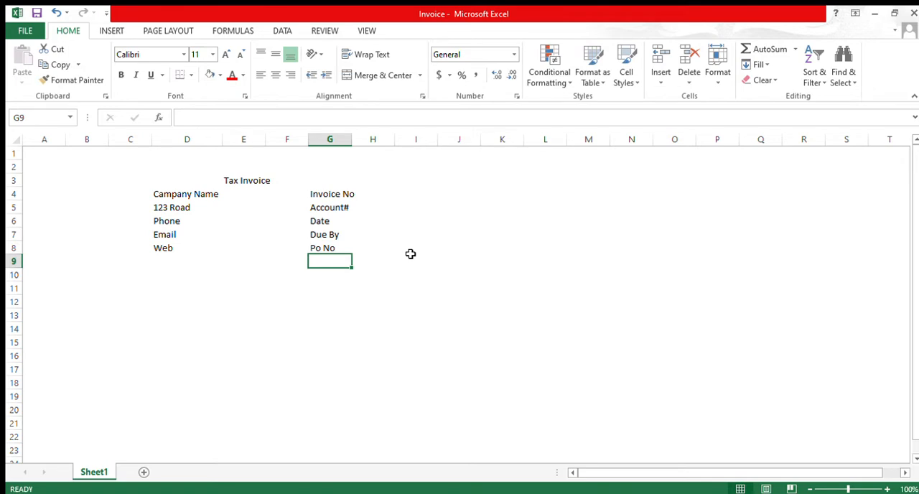
# Step: Widen column E so that the "Tax Invoice" title in E3 fits within its cell
pyautogui.press('Down')
pyautogui.press('Left')
pyautogui.press('Left')
pyautogui.press('Left')
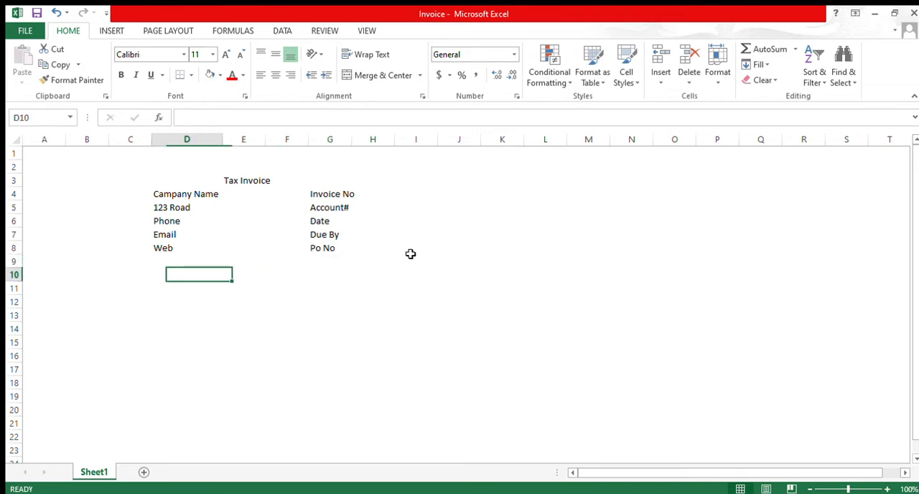
pyautogui.click(244, 183)
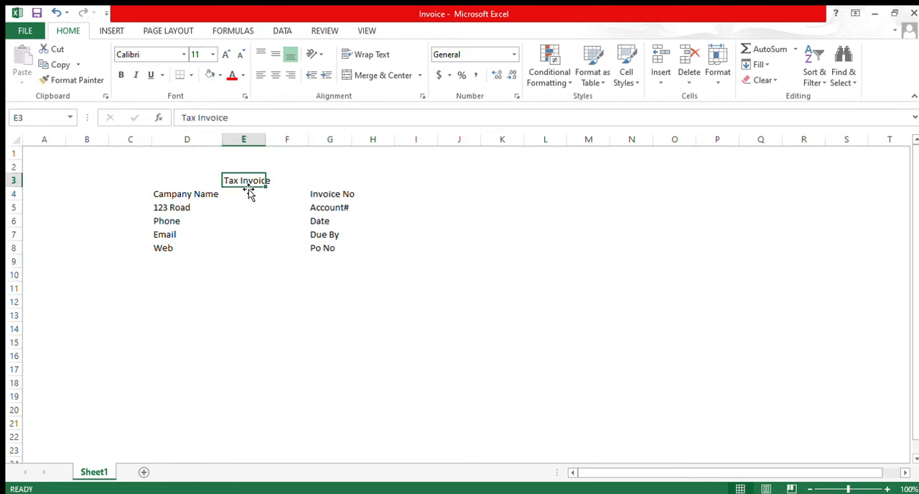
pyautogui.moveTo(265, 144); pyautogui.dragTo(273, 144)
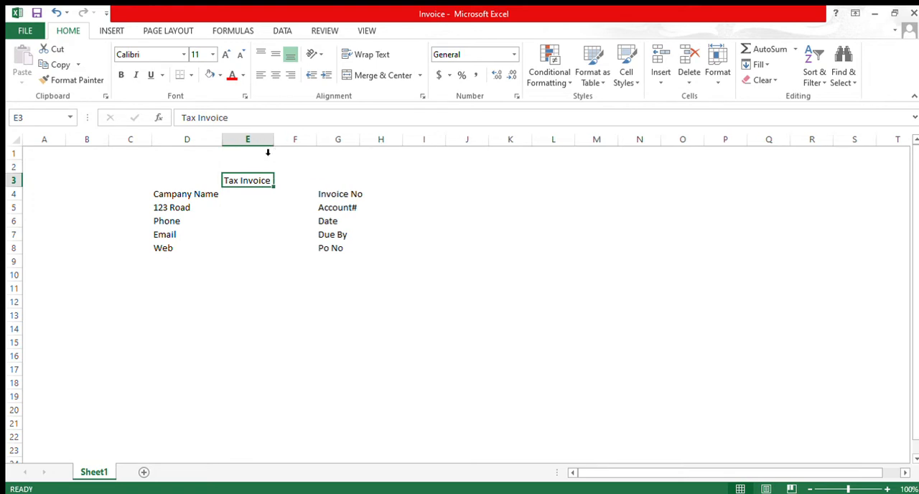
# Step: Merge and center the "Tax Invoice" title across D3:G3 and set its font size to 20
pyautogui.moveTo(197, 178); pyautogui.dragTo(354, 180)
pyautogui.click(381, 77)
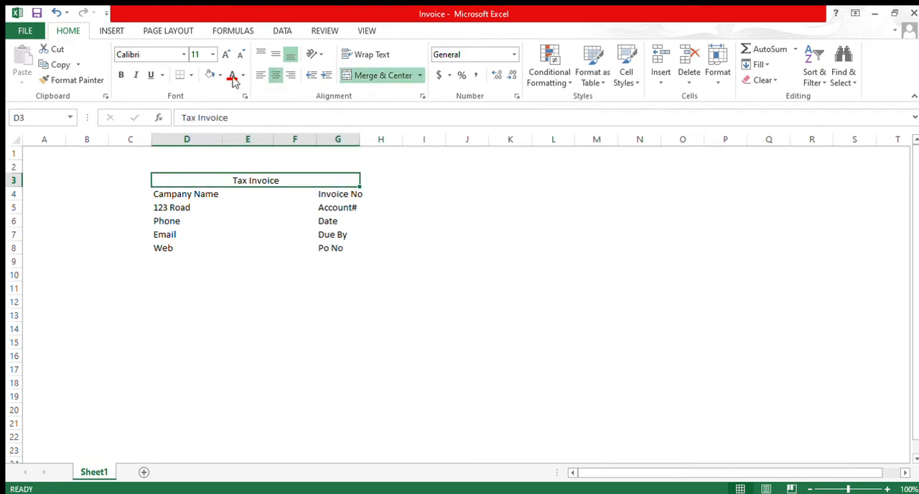
pyautogui.click(194, 57)
pyautogui.write('20')
pyautogui.press('Return')
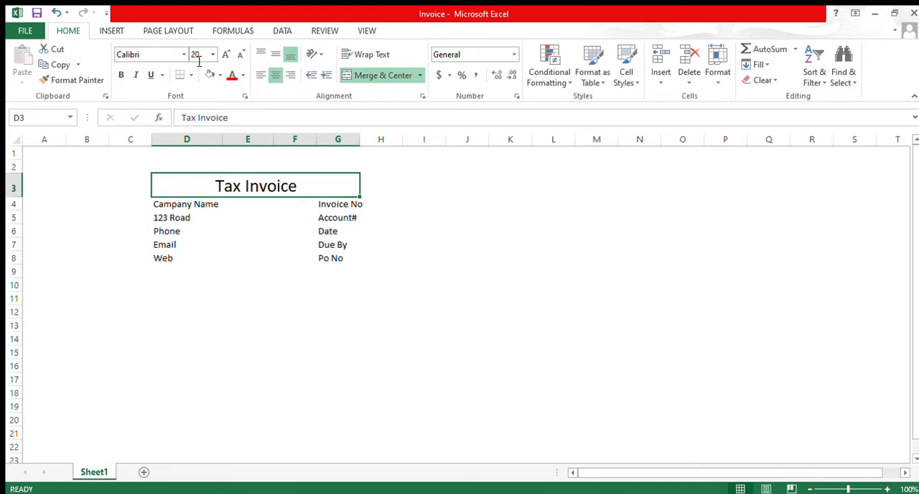
# Step: Change the "Tax Invoice" title's font to Rockwell and make it bold
pyautogui.click(163, 56)
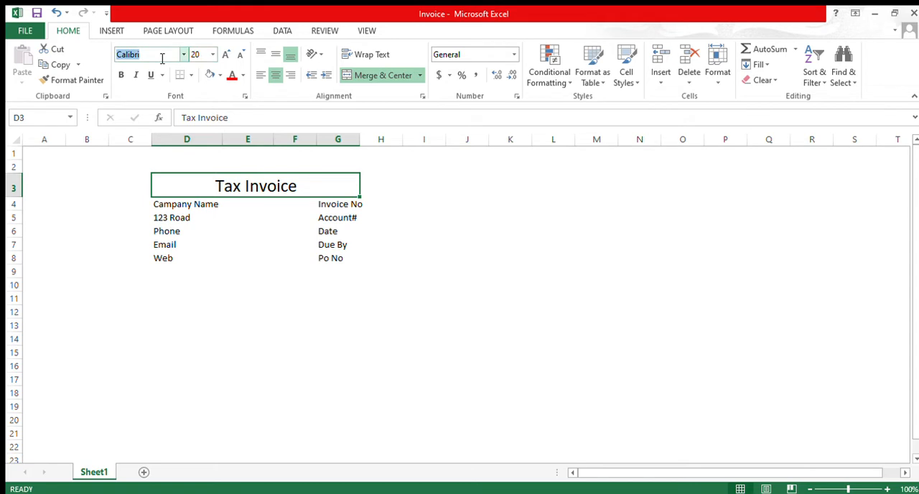
pyautogui.write('Rockwell')
pyautogui.press('Return')
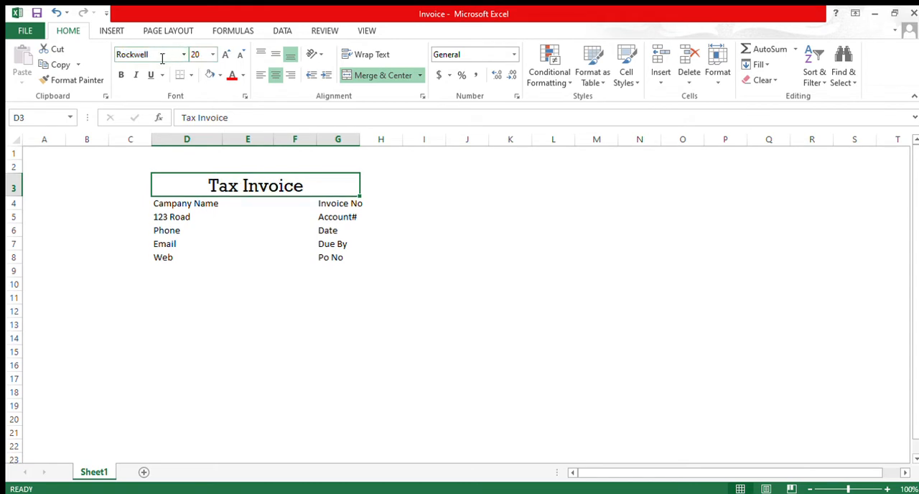
pyautogui.click(117, 76)
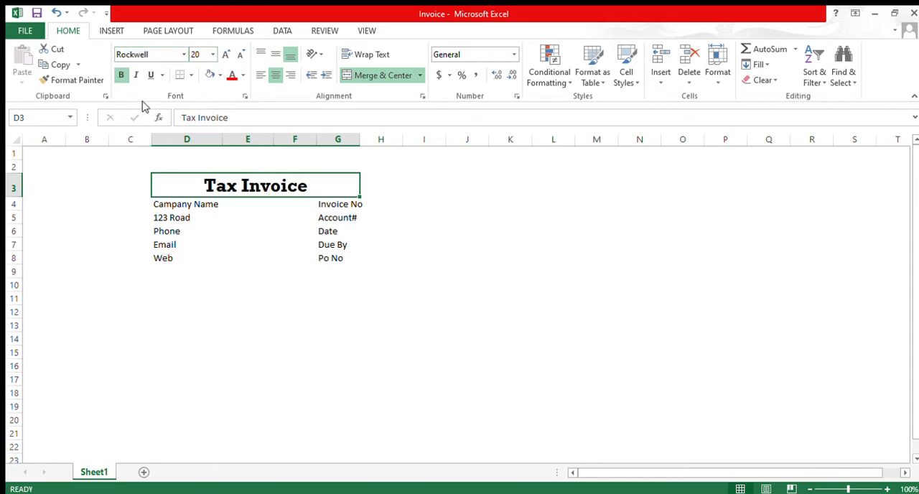
# Step: Fill the merged "Tax Invoice" title cell with a light blue background
pyautogui.click(210, 75)
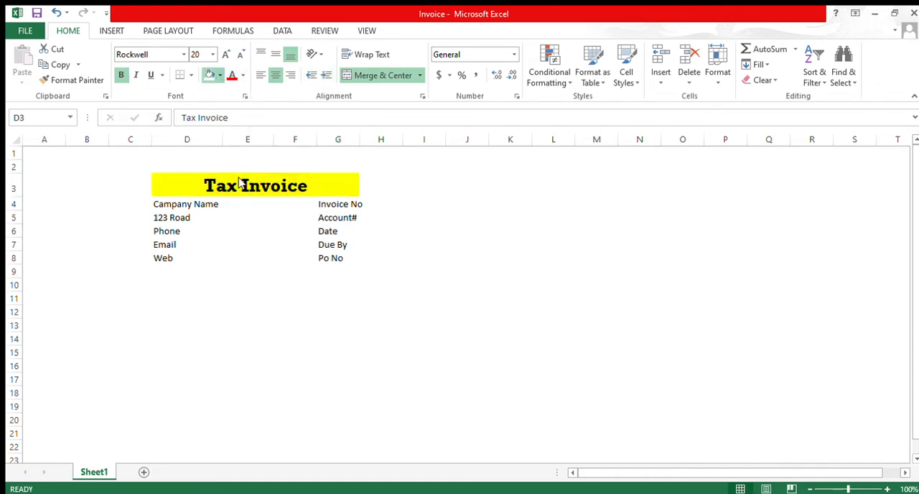
pyautogui.click(293, 137)
pyautogui.click(259, 260)
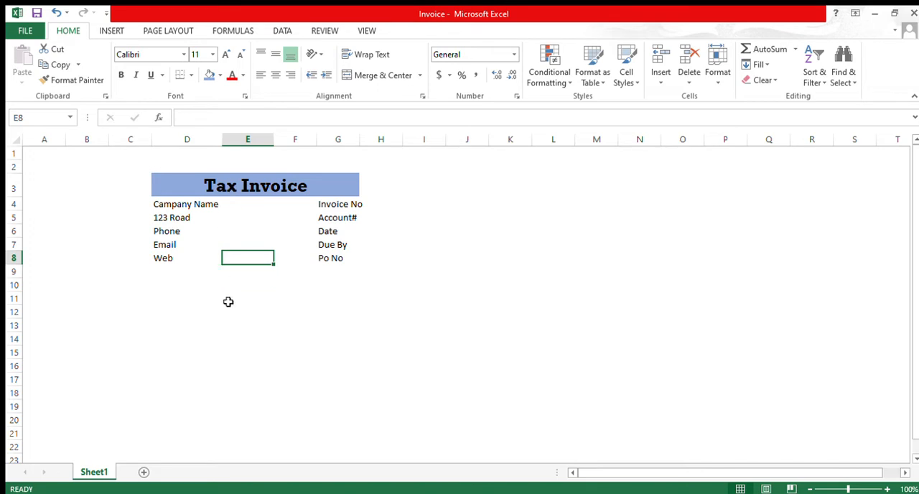
# Step: Apply top and bottom borders to the empty cells D9:G9 below the company details
pyautogui.click(117, 276)
pyautogui.click(239, 286)
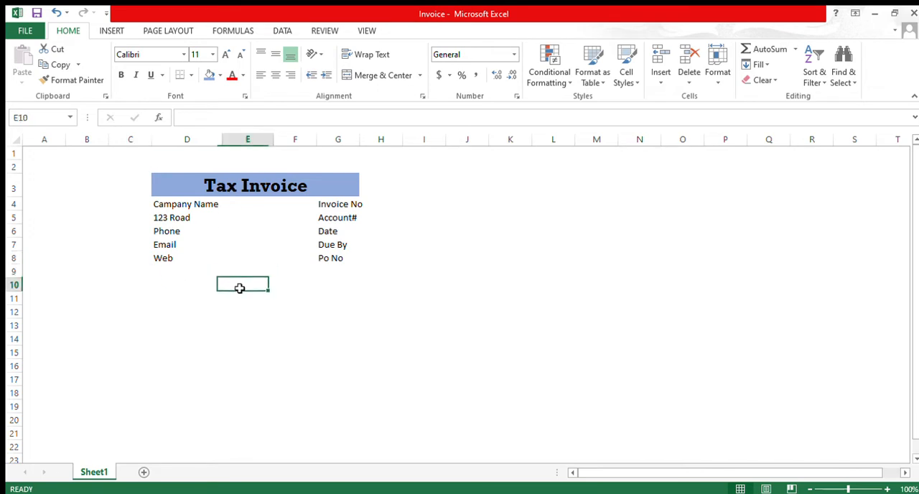
pyautogui.click(153, 274)
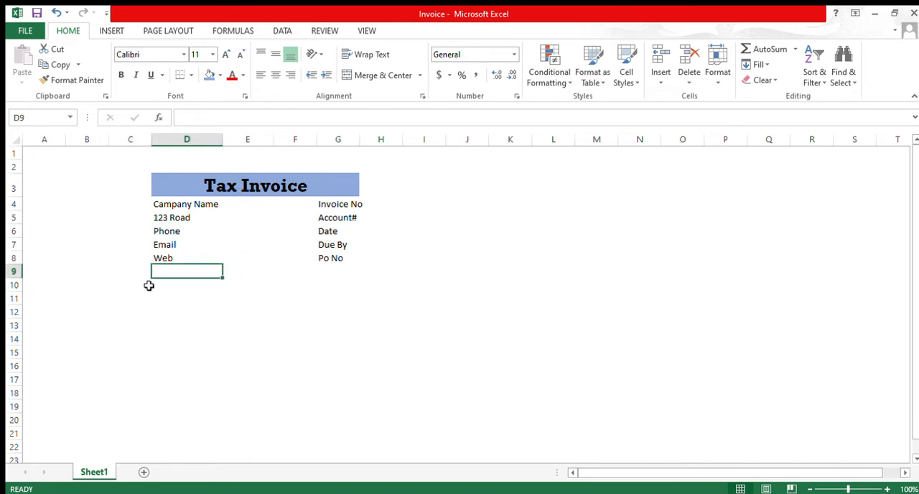
pyautogui.moveTo(162, 272); pyautogui.dragTo(344, 273)
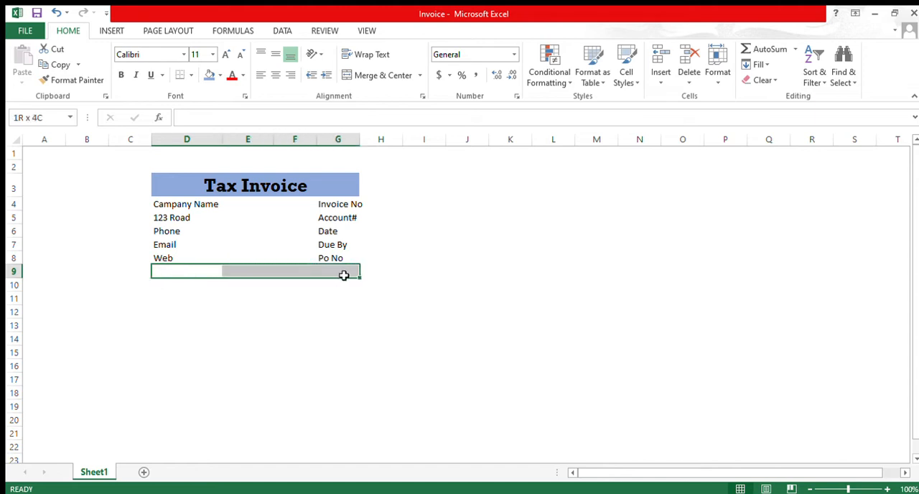
pyautogui.click(190, 75)
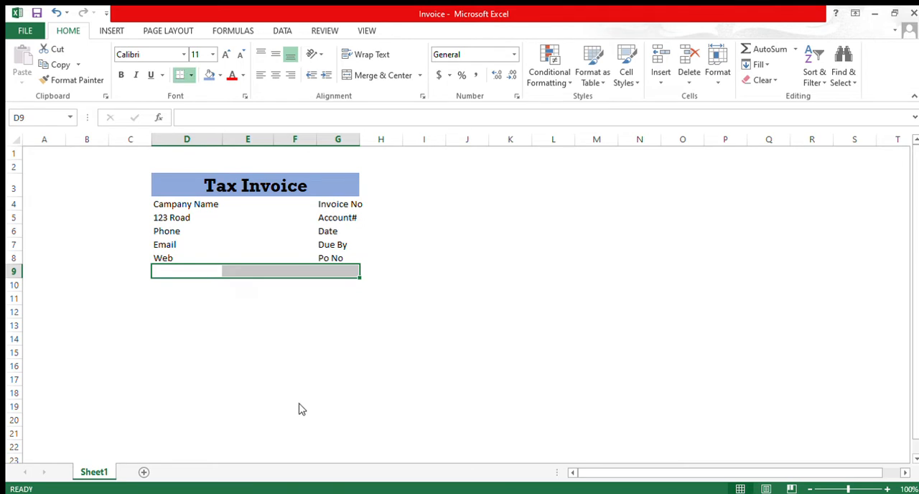
pyautogui.click(217, 420)
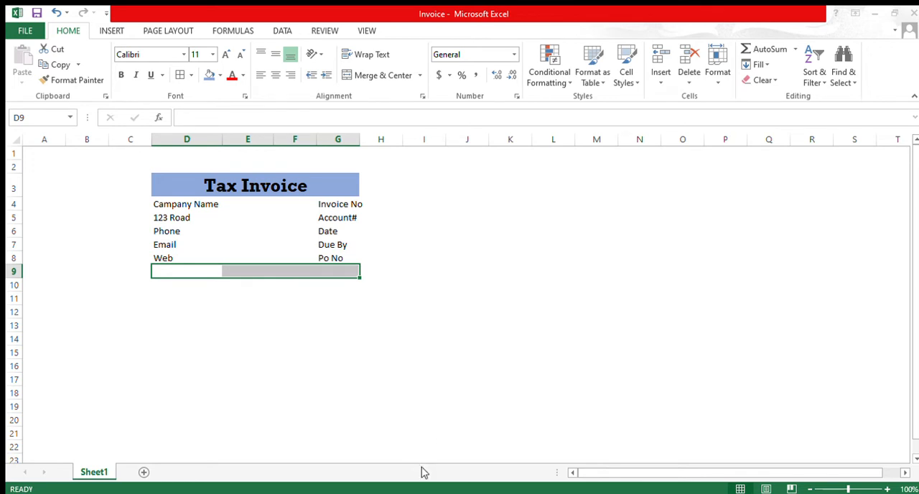
pyautogui.click(424, 366)
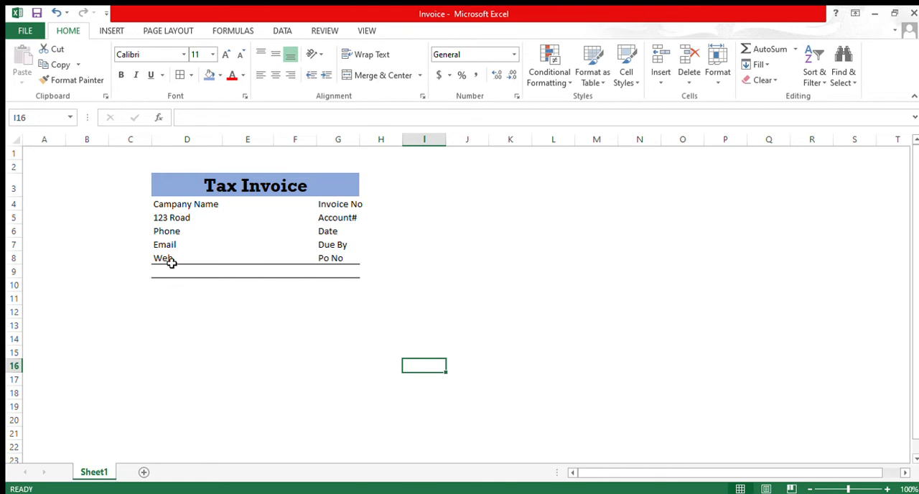
# Step: Apply all borders to cells D9:G9 so that each cell in the row is outlined
pyautogui.moveTo(161, 271); pyautogui.dragTo(334, 270)
pyautogui.moveTo(165, 272); pyautogui.dragTo(336, 381)
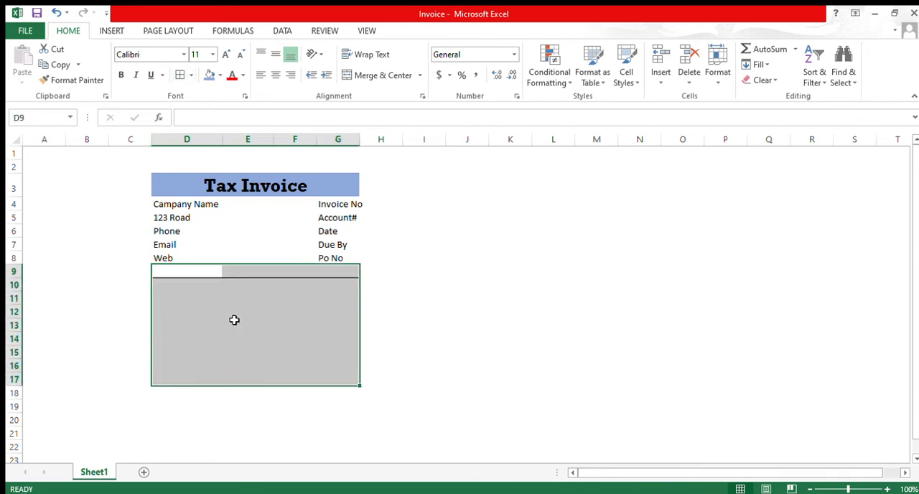
pyautogui.click(199, 279)
pyautogui.moveTo(197, 275); pyautogui.dragTo(331, 273)
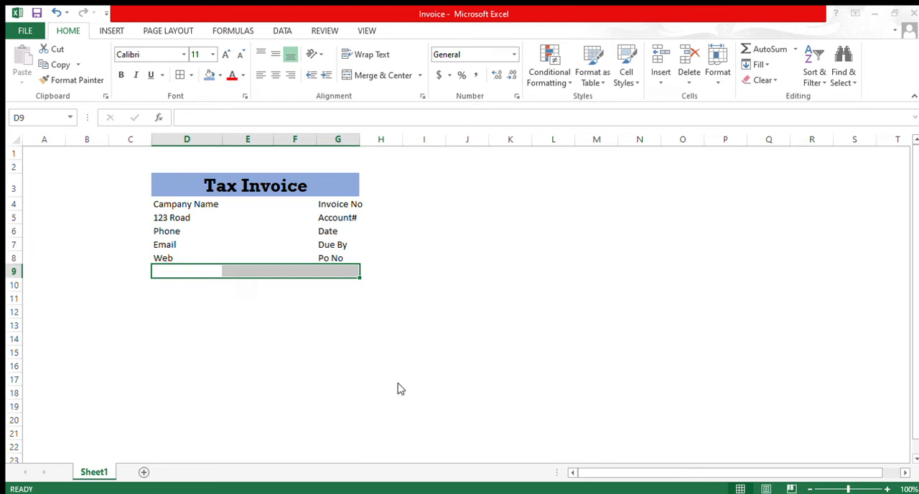
pyautogui.click(413, 480)
# Step: Enter the item table headings "Code" in D9 and "Description" in E9
pyautogui.click(182, 276)
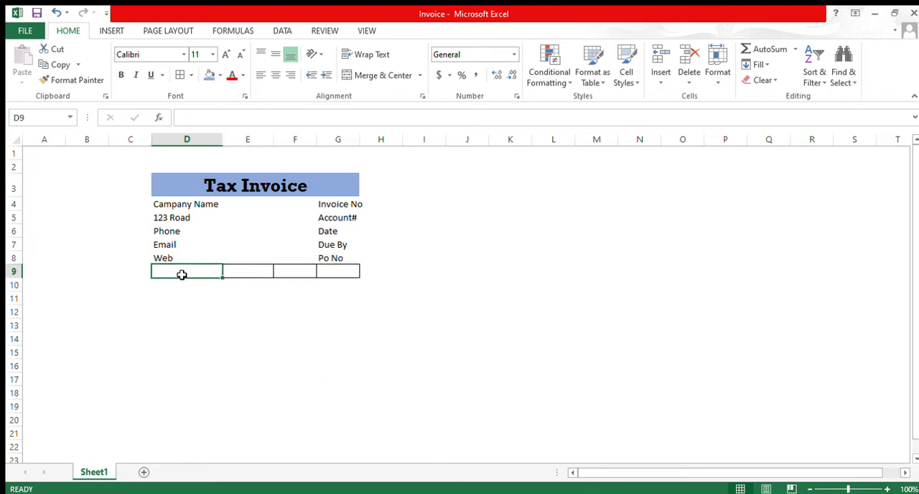
pyautogui.write('Code')
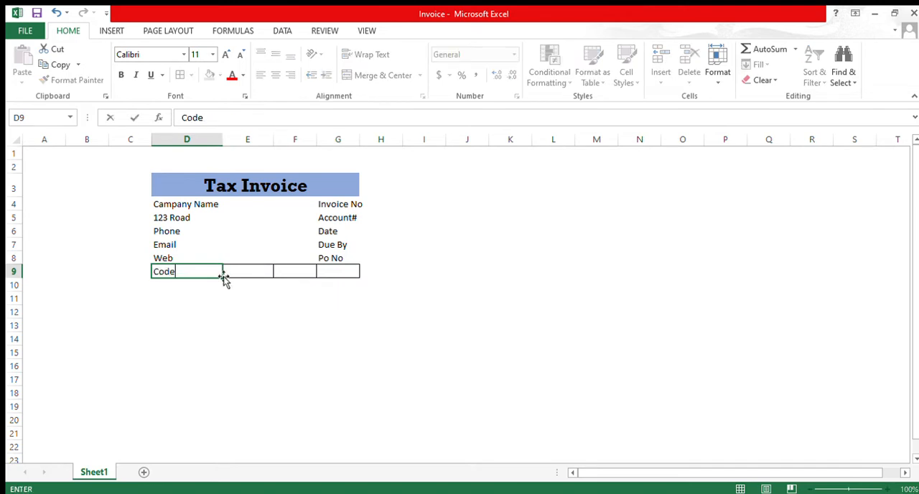
pyautogui.press('Tab')
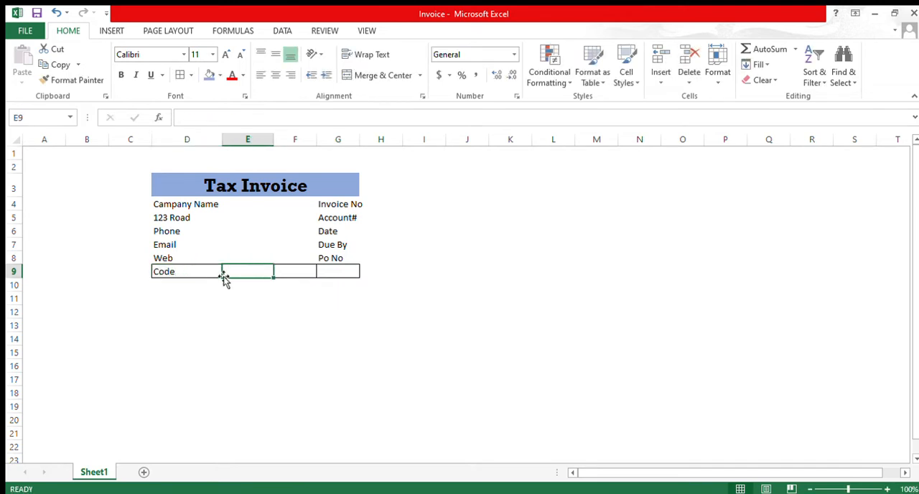
pyautogui.write('De')
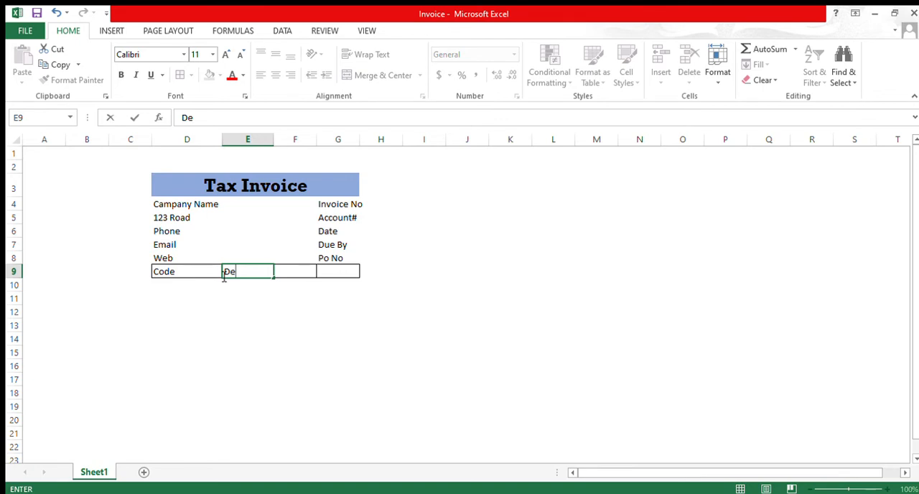
pyautogui.write('scription')
pyautogui.press('Tab')
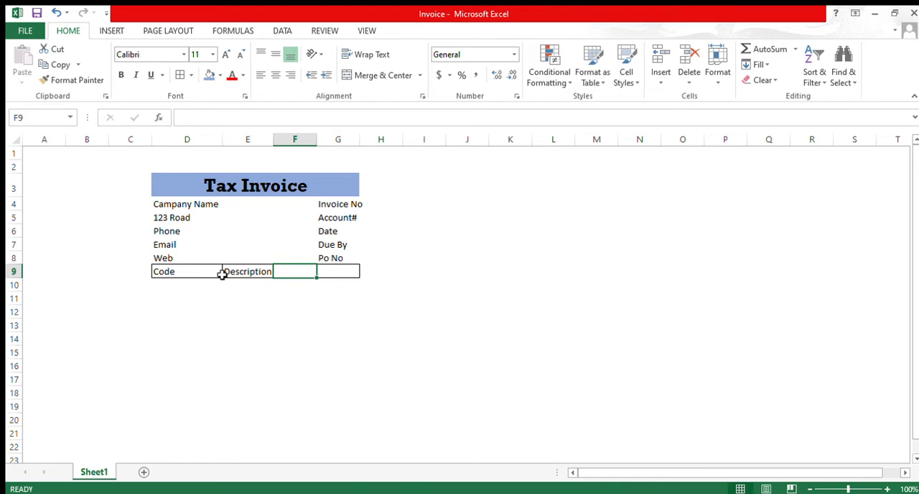
# Step: Enter the item table headings "Qty" in F9, "Unit" in G9 and "Price" in H9
pyautogui.write('Qty')
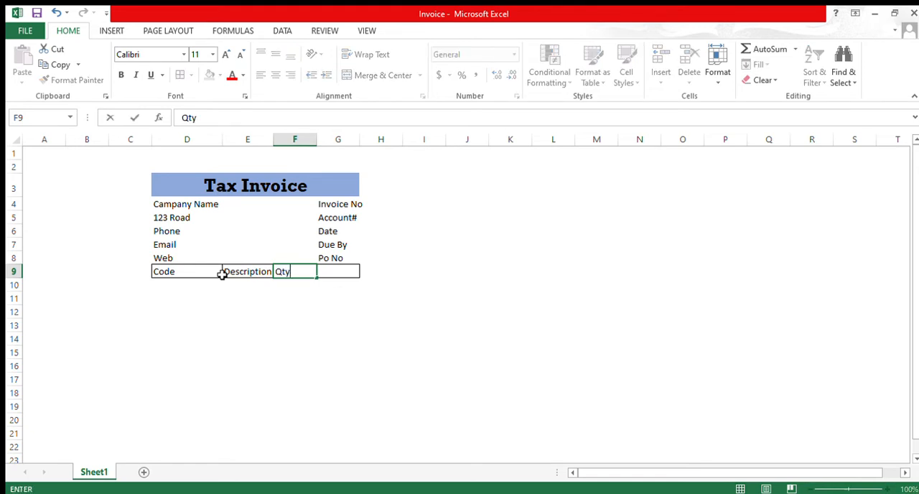
pyautogui.press('Tab')
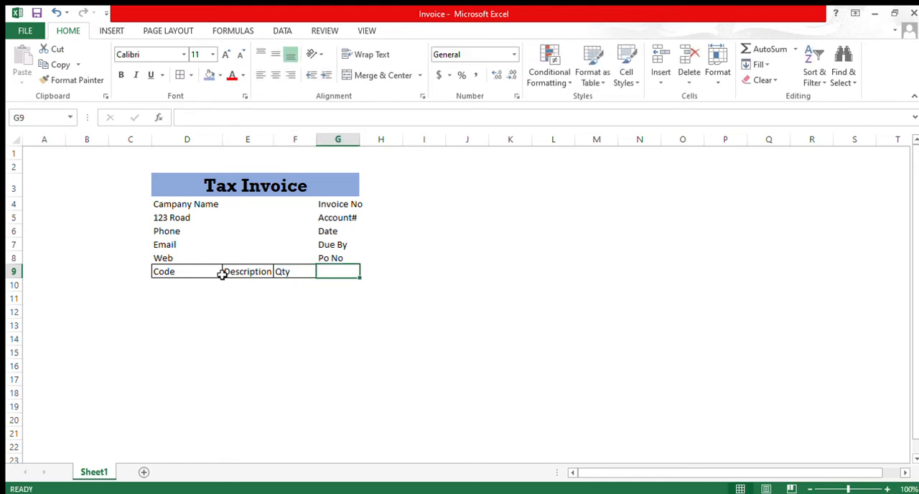
pyautogui.write('Unit')
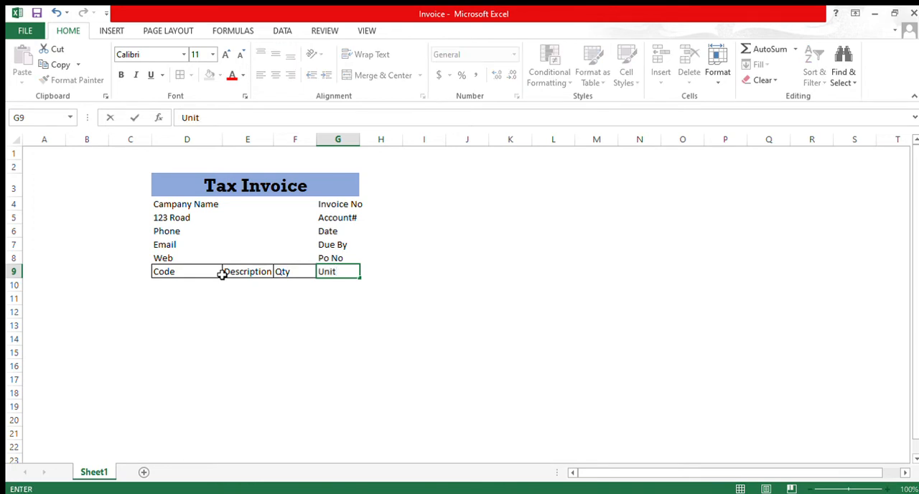
pyautogui.press('Tab')
pyautogui.write('Price')
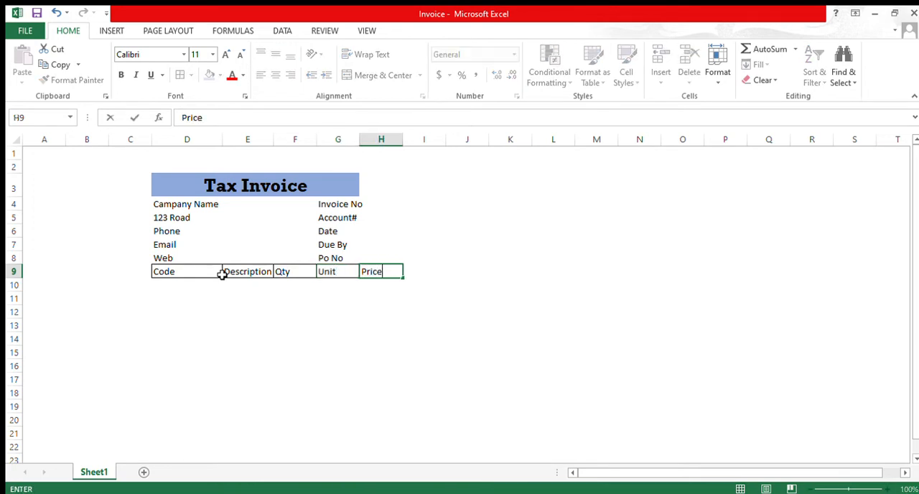
pyautogui.click(249, 337)
# Step: Copy the bordered formatting of the "Unit" heading in G9 onto the "Price" heading in H9
pyautogui.click(335, 275)
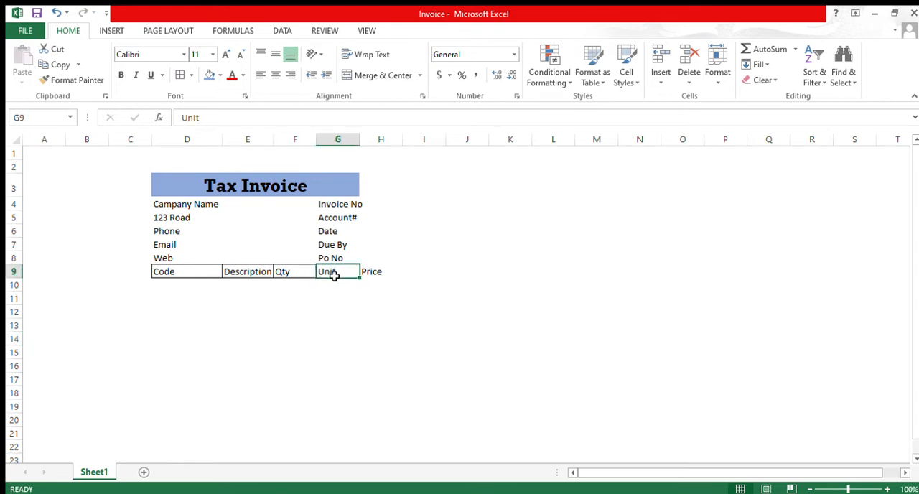
pyautogui.click(57, 81)
pyautogui.click(381, 272)
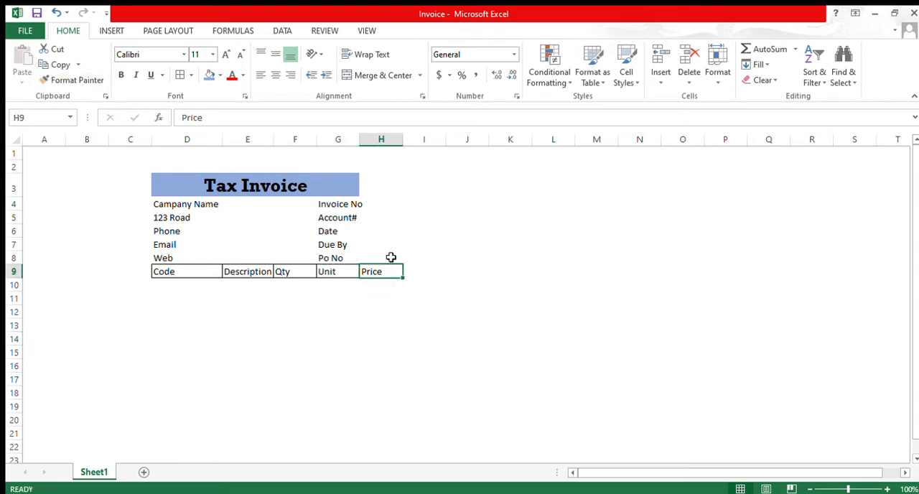
# Step: Move the invoice information labels from G4:G8 to H4:H8 and autofit the width of column G
pyautogui.click(424, 231)
pyautogui.moveTo(334, 204); pyautogui.dragTo(354, 258)
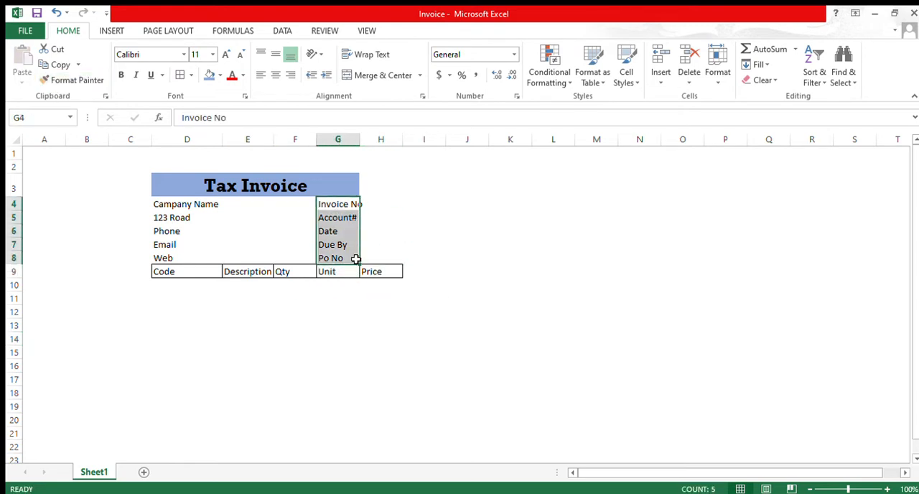
pyautogui.hotkey('ctrl', 'c')
pyautogui.moveTo(359, 205); pyautogui.dragTo(378, 205)
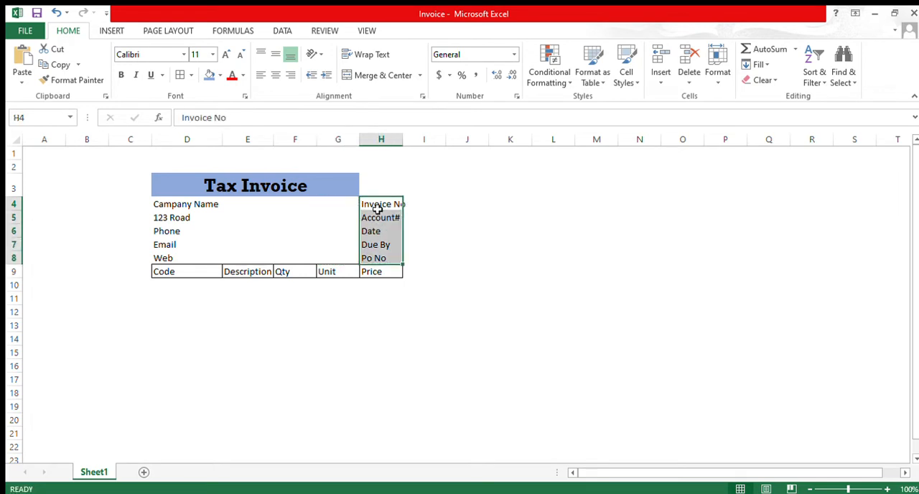
pyautogui.doubleClick(359, 139)
# Step: Extend the merged and centered "Tax Invoice" title across D3:H3 and slightly widen column H
pyautogui.moveTo(235, 185); pyautogui.dragTo(362, 187)
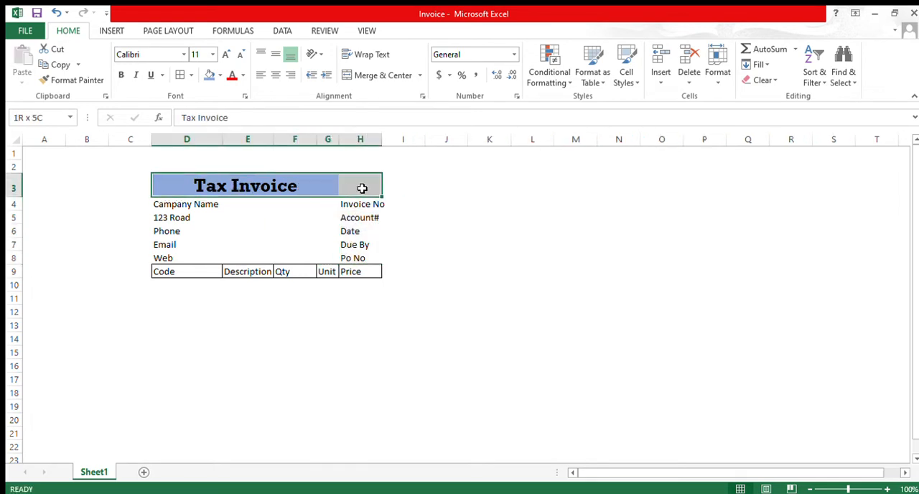
pyautogui.click(361, 75)
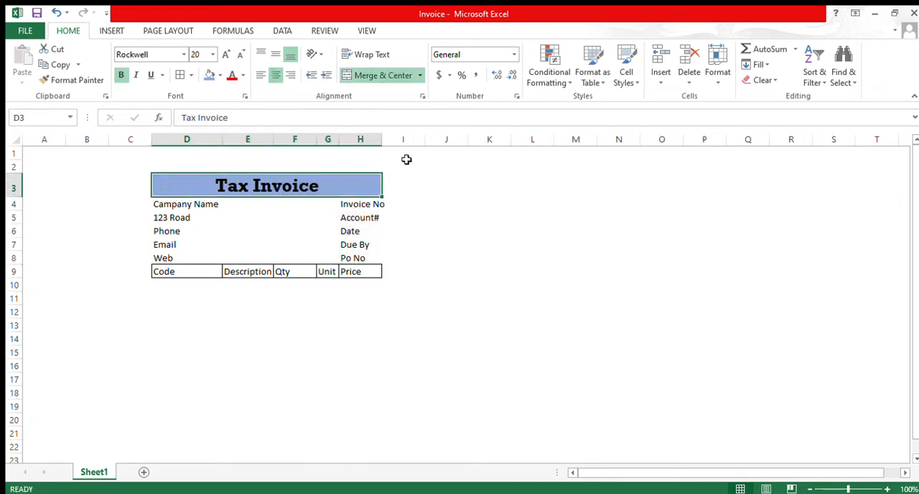
pyautogui.moveTo(381, 141); pyautogui.dragTo(389, 141)
# Step: Enter 1234 as the first item's code in cell D10
pyautogui.click(187, 285)
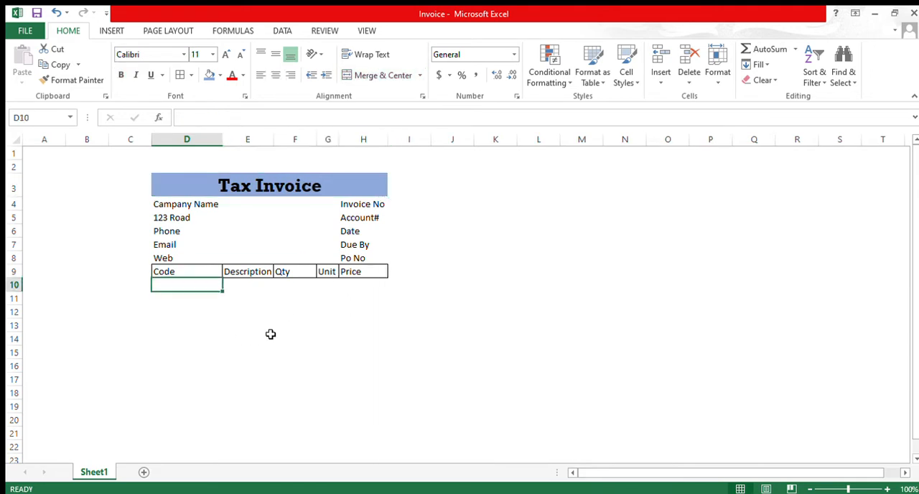
pyautogui.write('1234')
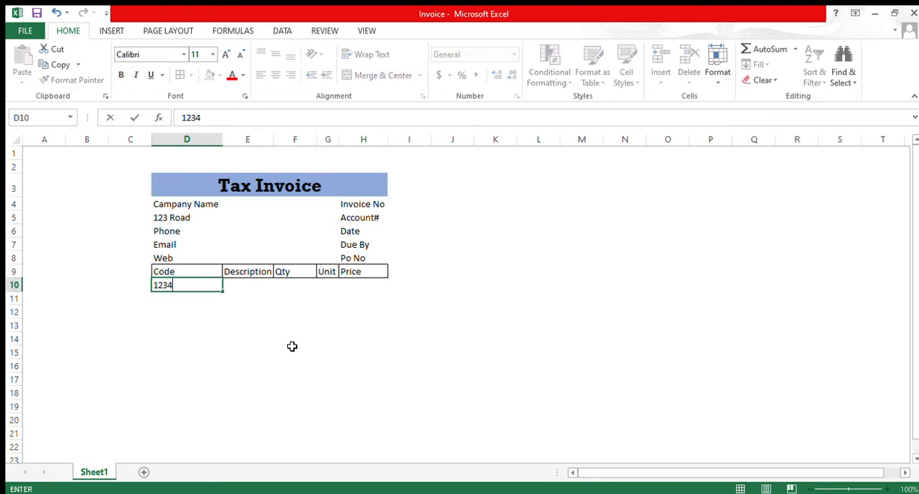
pyautogui.press('Tab')
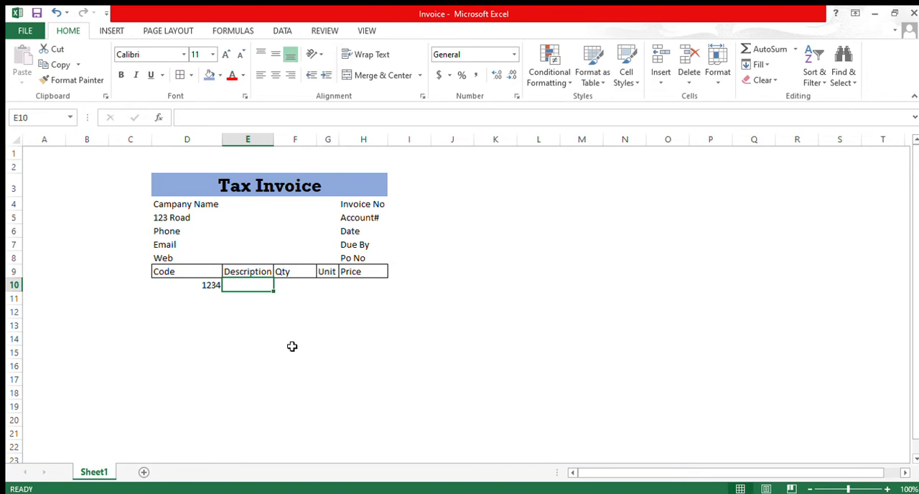
# Step: Widen columns E to H, giving the Description column the most room
pyautogui.moveTo(275, 138); pyautogui.dragTo(352, 138)
pyautogui.moveTo(413, 144)
pyautogui.mouseDown()
pyautogui.moveTo(427, 144)
pyautogui.moveTo(407, 149)
pyautogui.mouseUp()
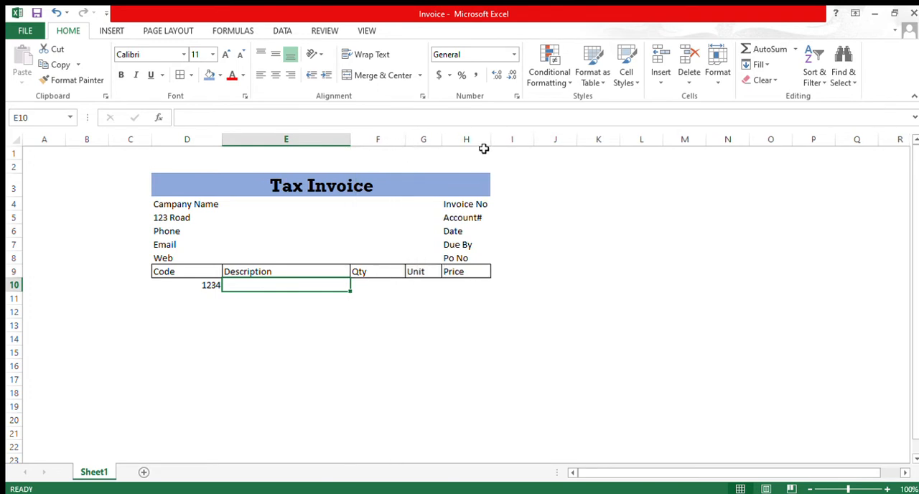
pyautogui.moveTo(491, 139); pyautogui.dragTo(502, 144)
pyautogui.moveTo(443, 139); pyautogui.dragTo(452, 140)
pyautogui.moveTo(350, 138); pyautogui.dragTo(408, 140)
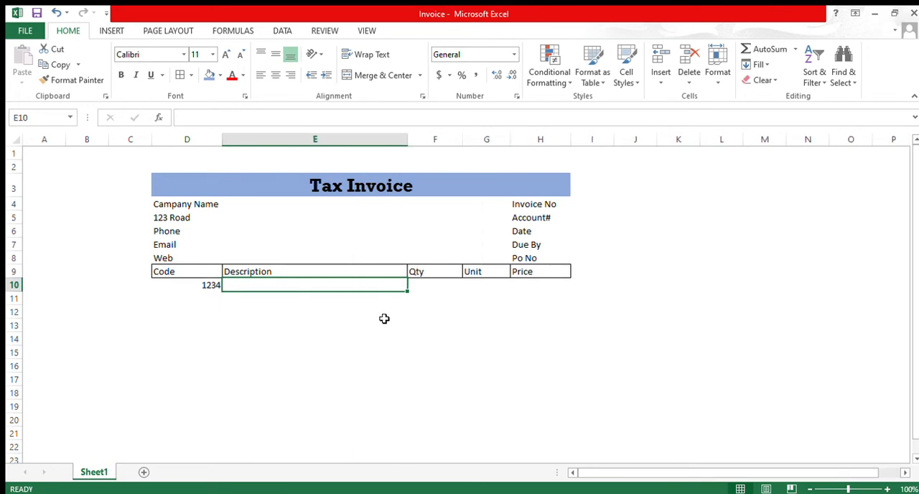
# Step: Fill the first item's row with XX for Qty, XX for Unit and XXX for Price, leaving the Description blank
pyautogui.write('X')
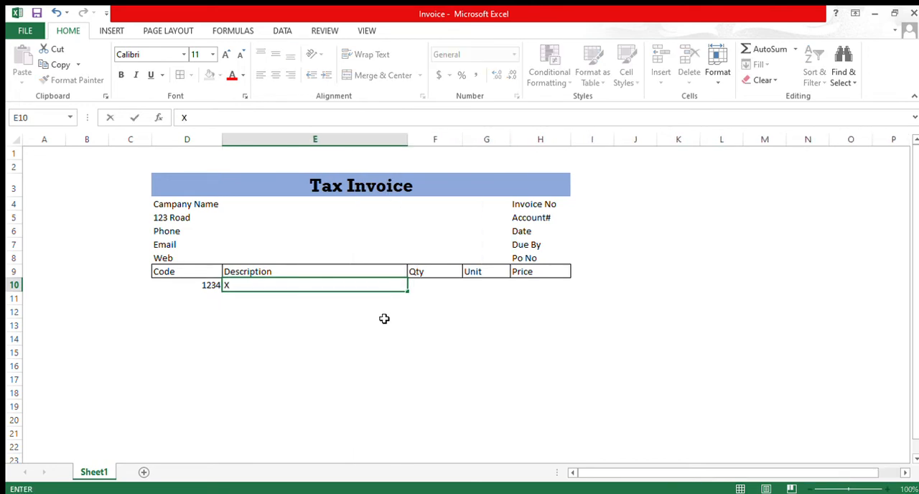
pyautogui.press('Tab')
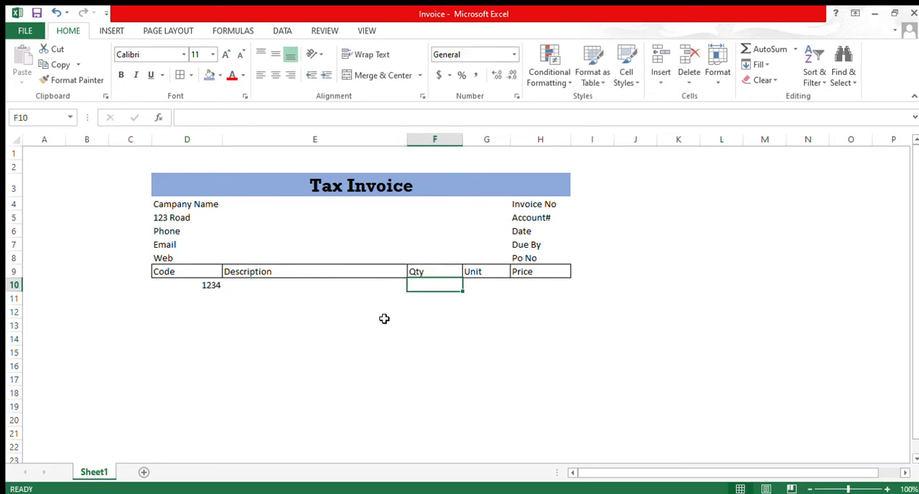
pyautogui.write('XX')
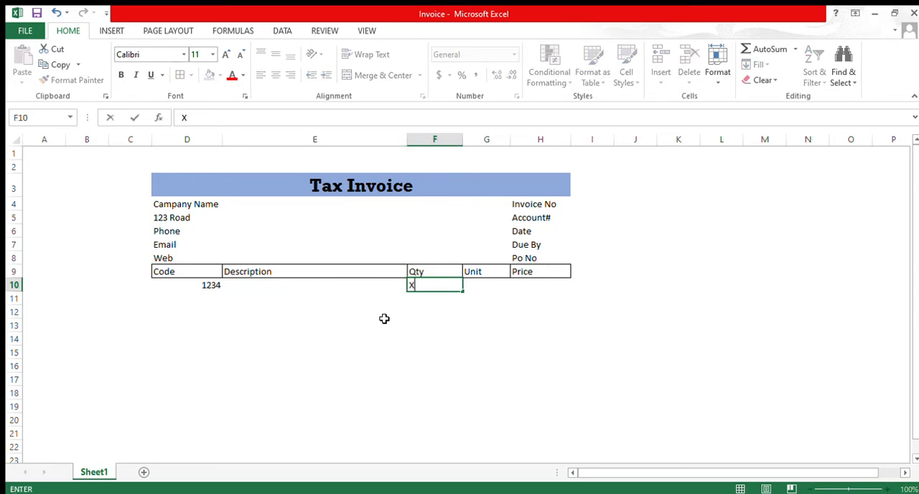
pyautogui.press('Tab')
pyautogui.write('XX')
pyautogui.press('Tab')
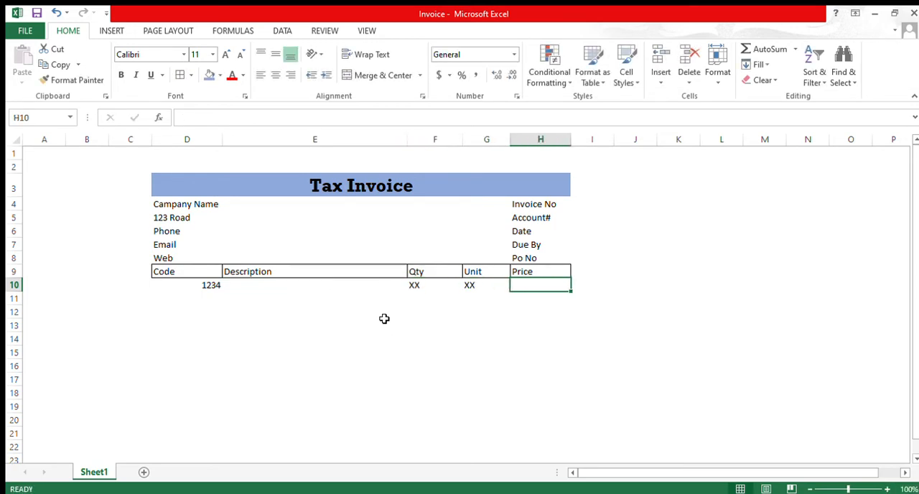
pyautogui.write('XX')
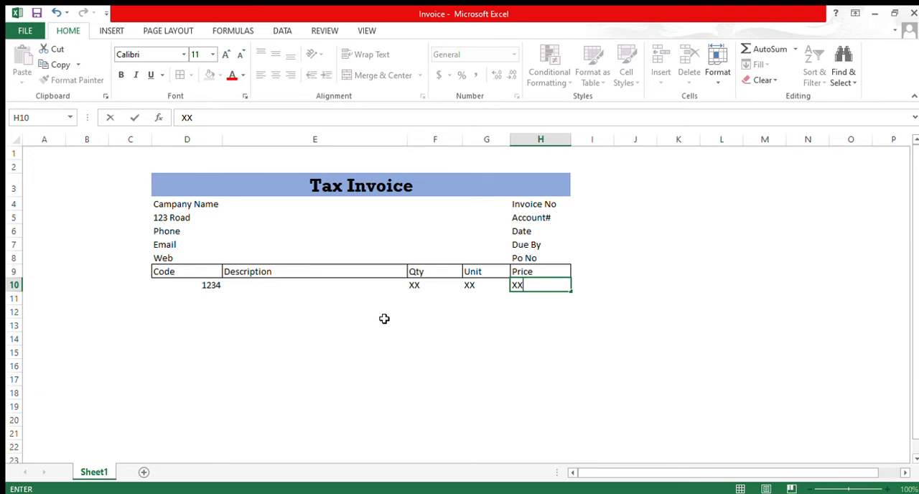
pyautogui.write('X')
pyautogui.press('Return')
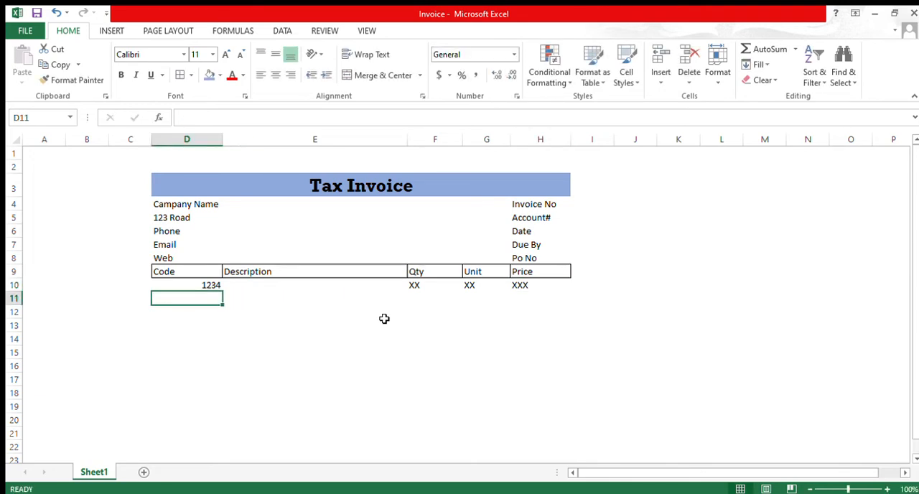
# Step: Add a second item in row 11 with code 546, Qty XX, Unit XX and Price XXX, leaving the Description blank
pyautogui.write('54')
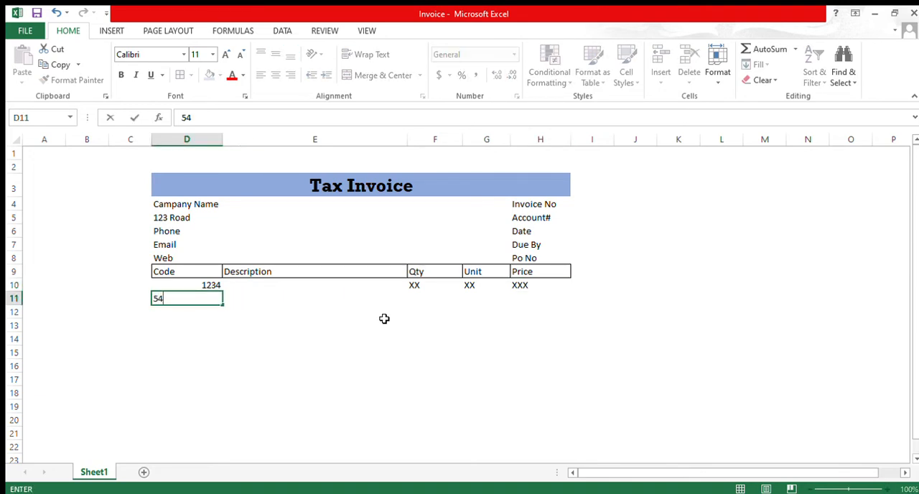
pyautogui.write('6')
pyautogui.press('Tab')
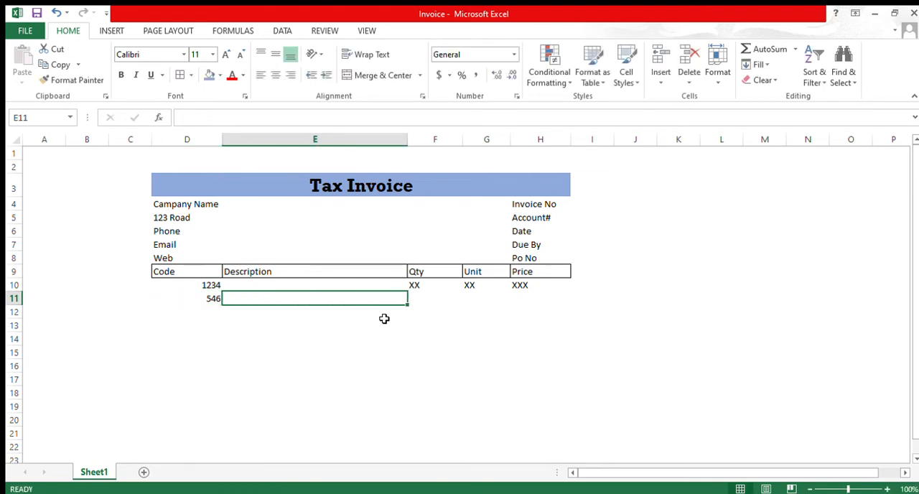
pyautogui.press('Tab')
pyautogui.write('D')
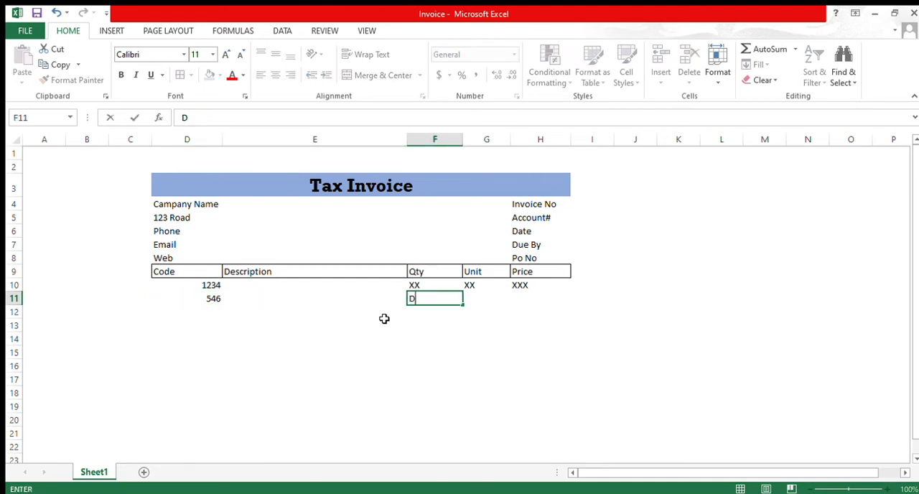
pyautogui.press('Escape')
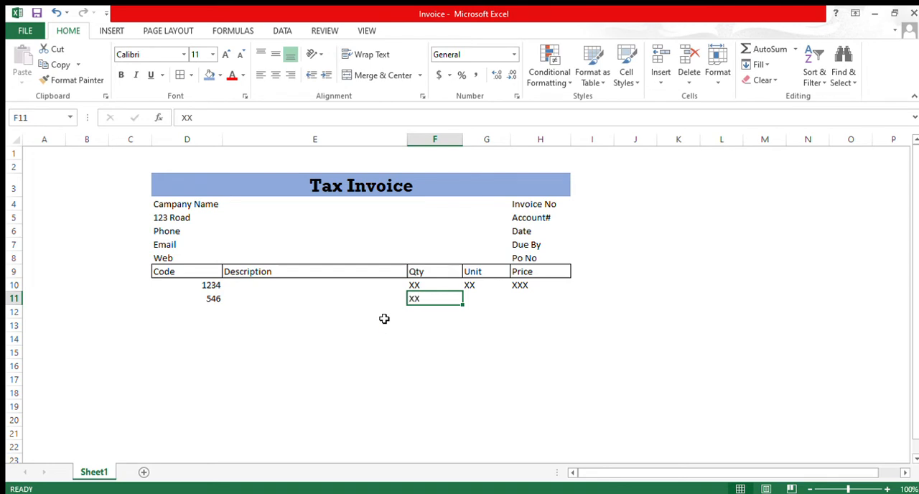
pyautogui.press('Tab')
pyautogui.write('XX')
pyautogui.press('Tab')
pyautogui.write('XXX')
pyautogui.press('Return')
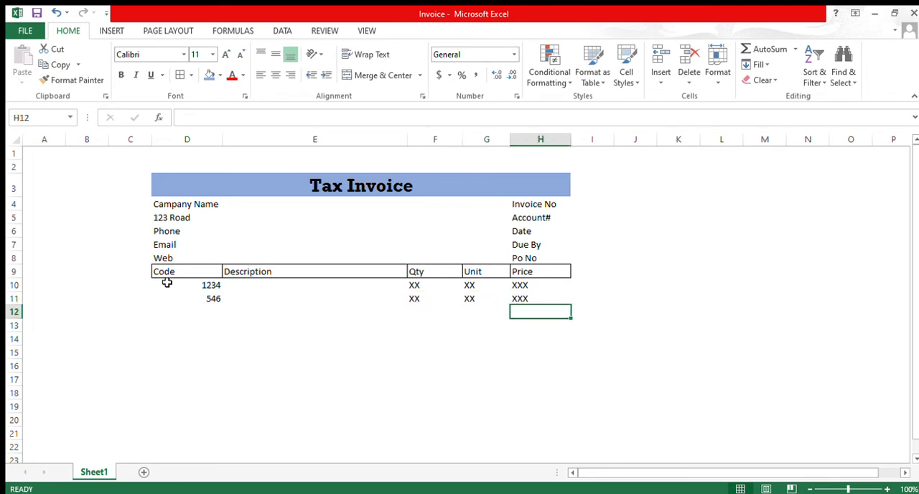
# Step: Apply all borders to the item table's body, cells D10:H22
pyautogui.moveTo(172, 285); pyautogui.dragTo(531, 375)
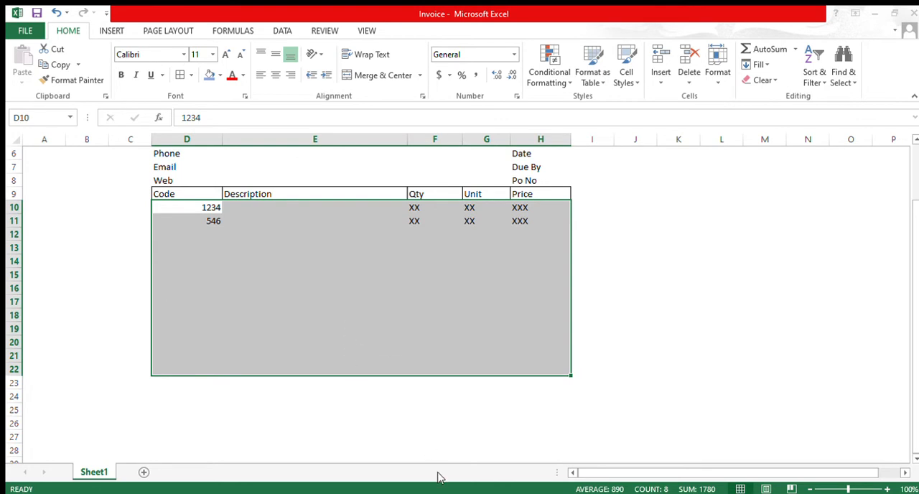
pyautogui.click(420, 344)
pyautogui.scroll(2, 419, 343)
pyautogui.scroll(-2, 419, 340)
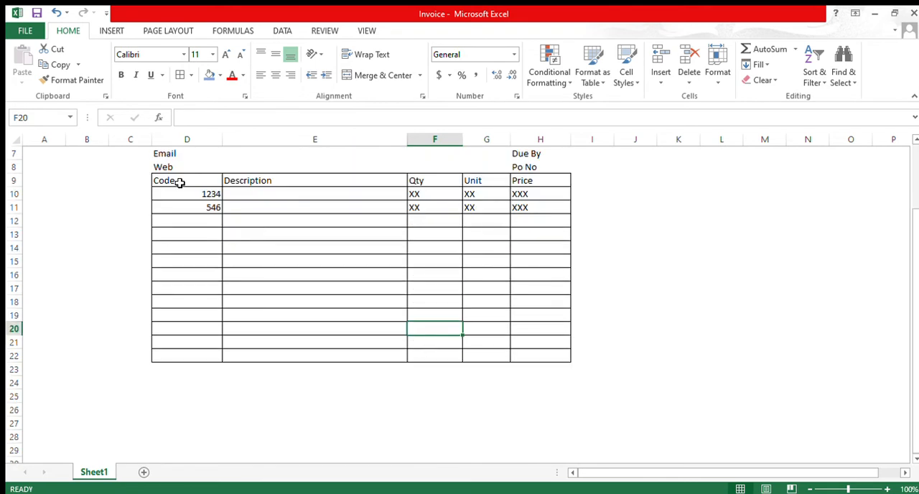
# Step: Remove the inner horizontal borders from D10:H22, keeping the column lines and the outer border
pyautogui.moveTo(184, 196); pyautogui.dragTo(541, 352)
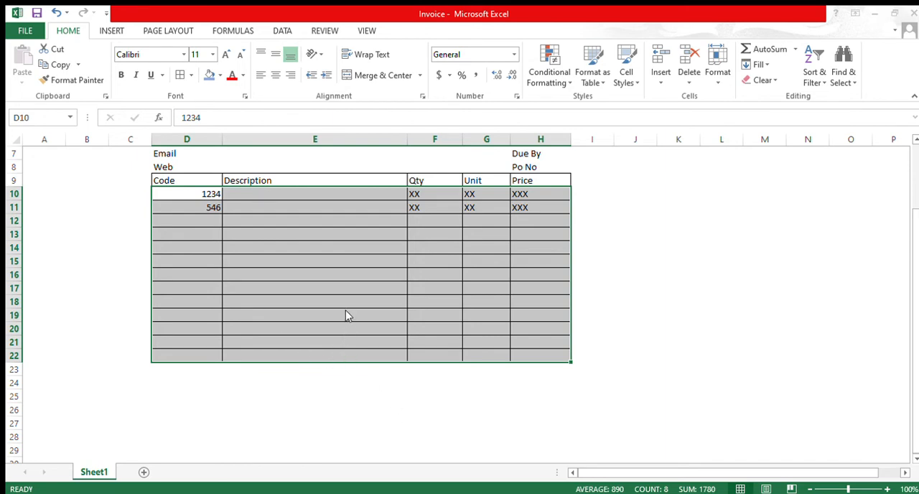
pyautogui.click(424, 467)
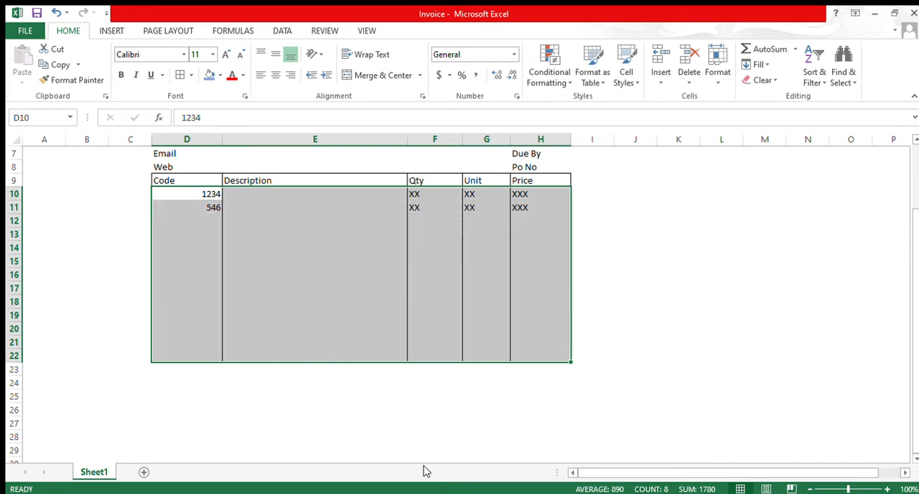
pyautogui.click(285, 293)
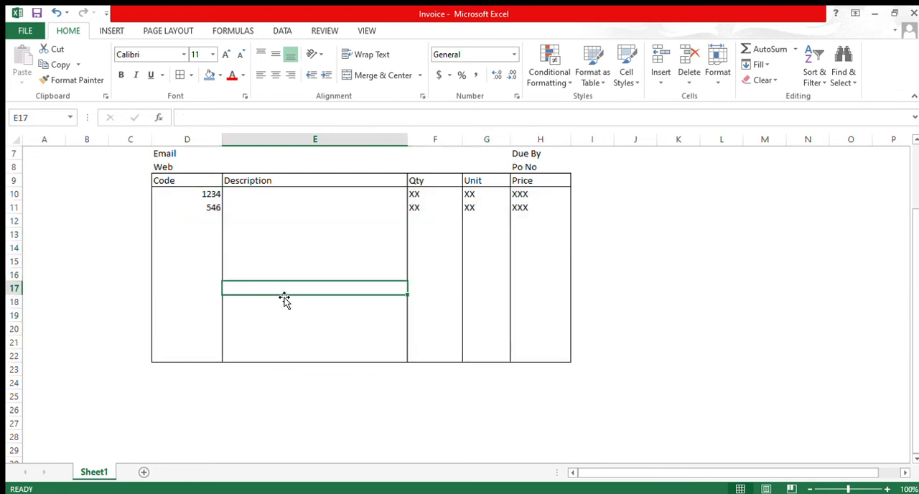
pyautogui.scroll(2, 285, 299)
pyautogui.scroll(-1, 284, 299)
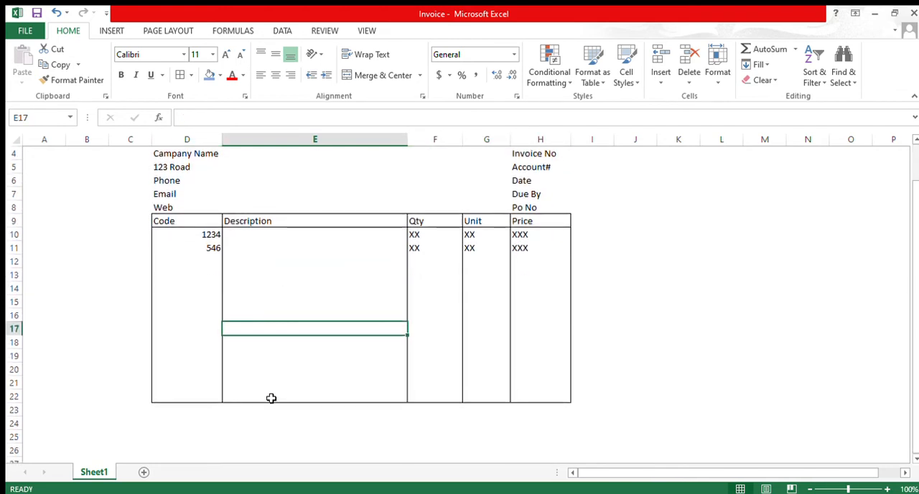
# Step: Merge and center cells D22:E22 and enter the heading "Payment Details" in them
pyautogui.moveTo(162, 395); pyautogui.dragTo(398, 396)
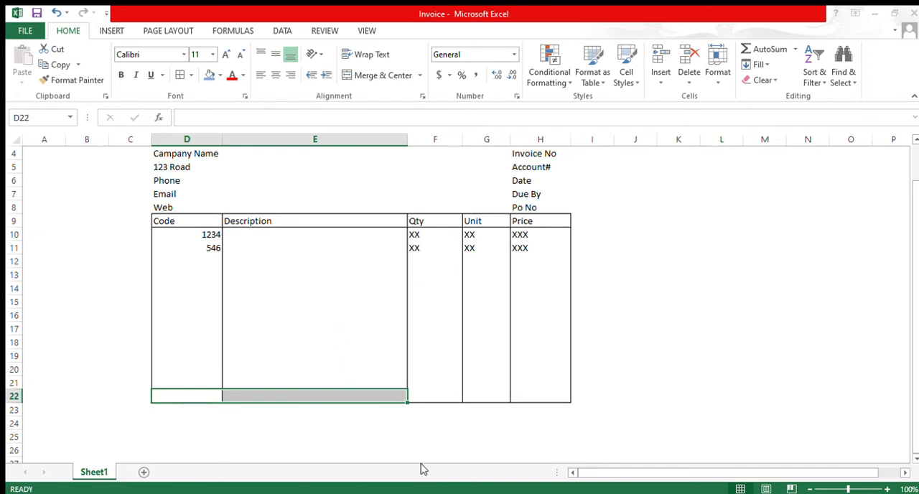
pyautogui.click(386, 76)
pyautogui.click(242, 118)
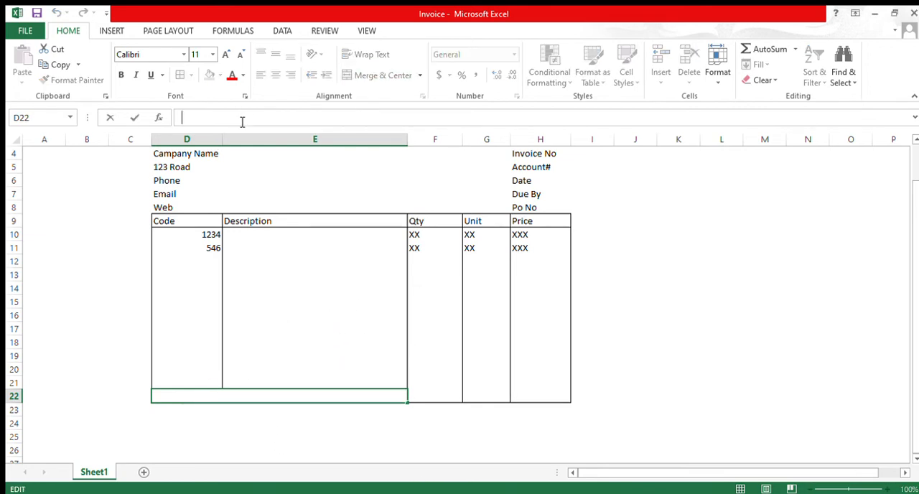
pyautogui.write('Payment')
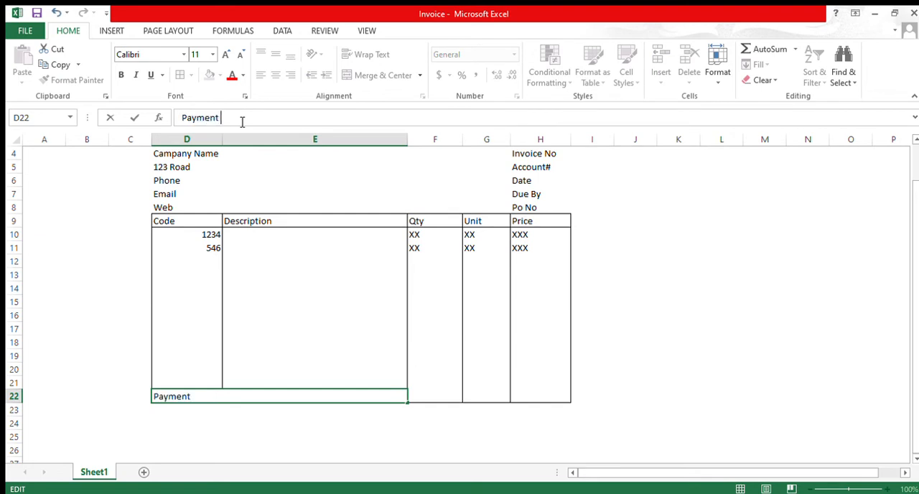
pyautogui.write(' Details')
pyautogui.press('Return')
pyautogui.click(281, 398)
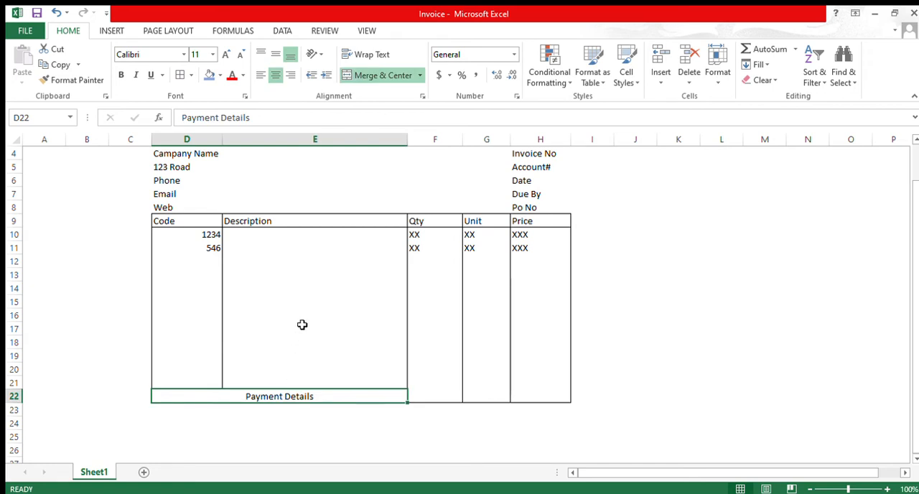
# Step: Try copying the "Tax Invoice" title's formatting onto the "Payment Details" heading, and undo it
pyautogui.scroll(1, 334, 223)
pyautogui.click(352, 185)
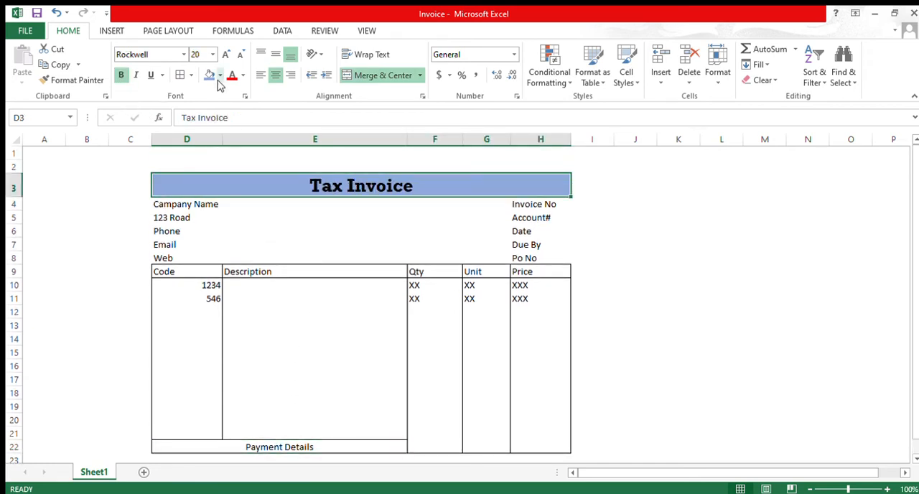
pyautogui.click(72, 80)
pyautogui.scroll(-3, 208, 372)
pyautogui.click(230, 317)
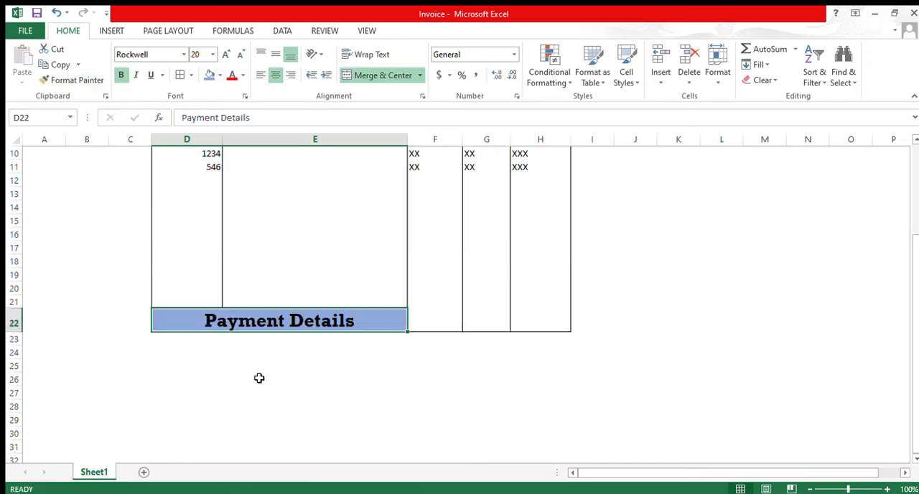
pyautogui.hotkey('ctrl', 'z')
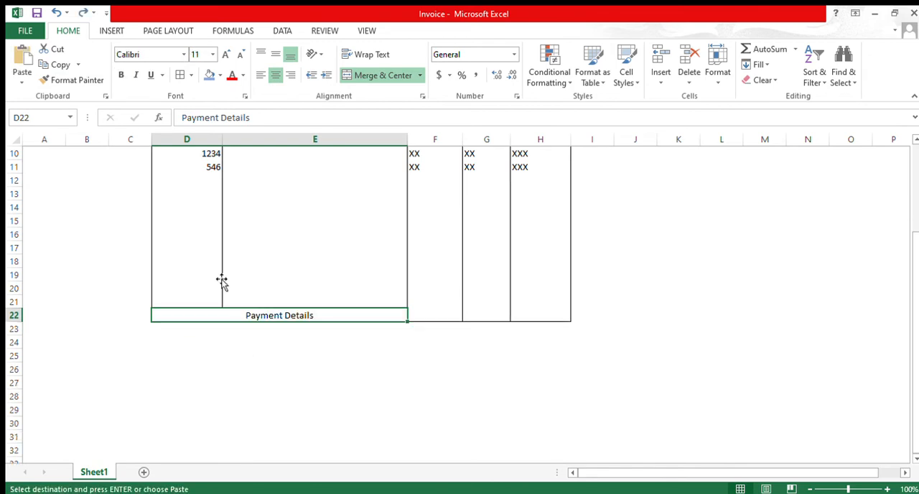
# Step: Give the "Payment Details" heading the title's blue fill, make it bold and enlarge its font
pyautogui.click(209, 75)
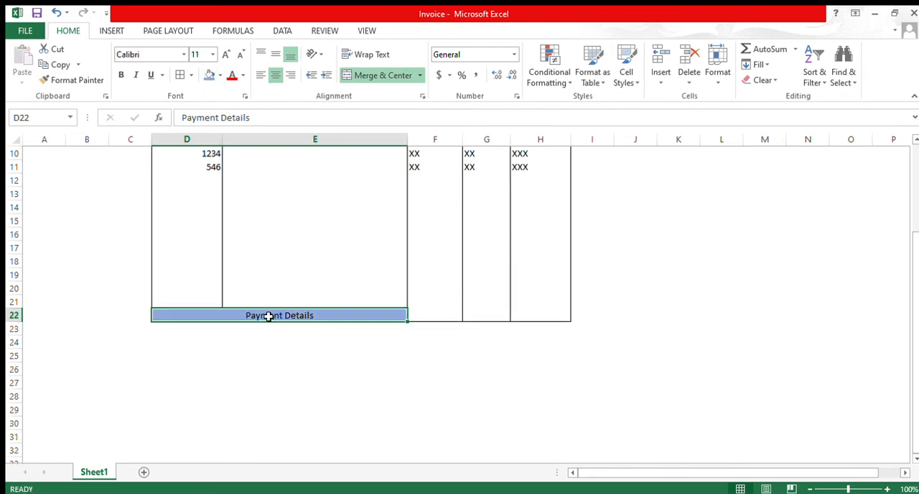
pyautogui.hotkey('ctrl', 'b')
pyautogui.click(227, 56)
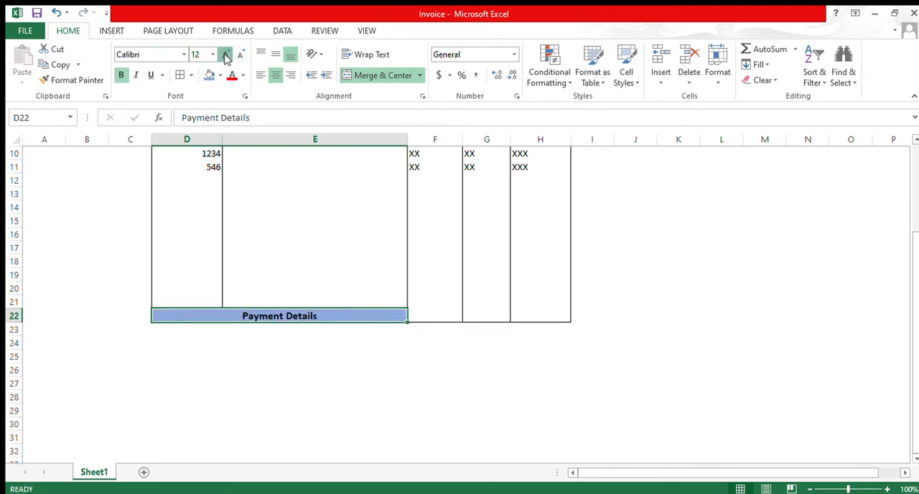
pyautogui.click(227, 56)
pyautogui.click(227, 56)
pyautogui.click(429, 334)
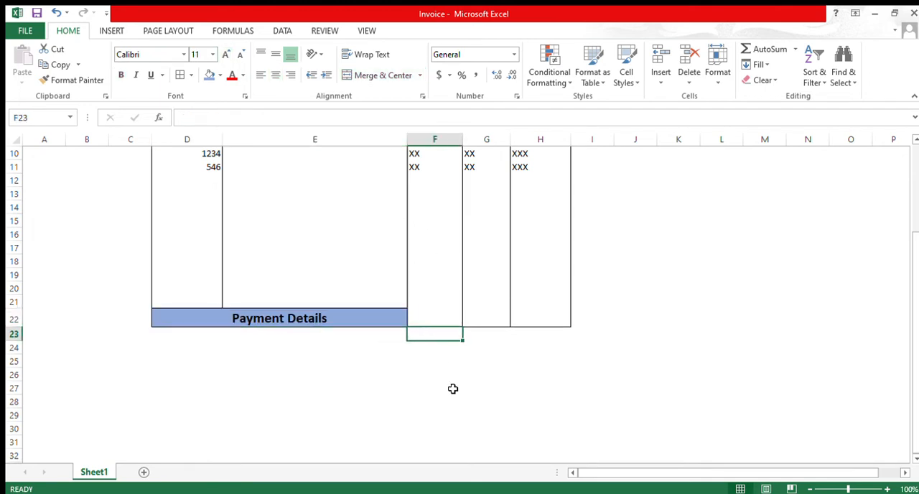
# Step: Enter the label "Sub" in F23 below the item table and the placeholder XXX in H23
pyautogui.scroll(2, 426, 412)
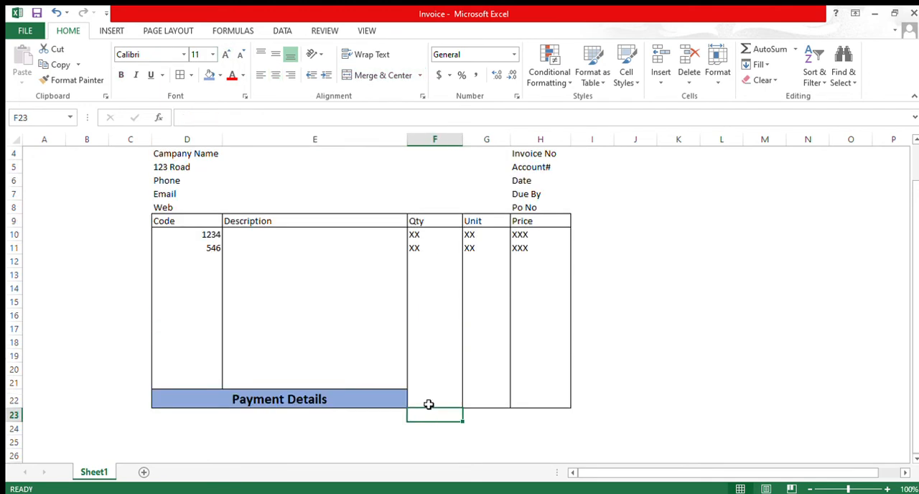
pyautogui.scroll(-1, 429, 388)
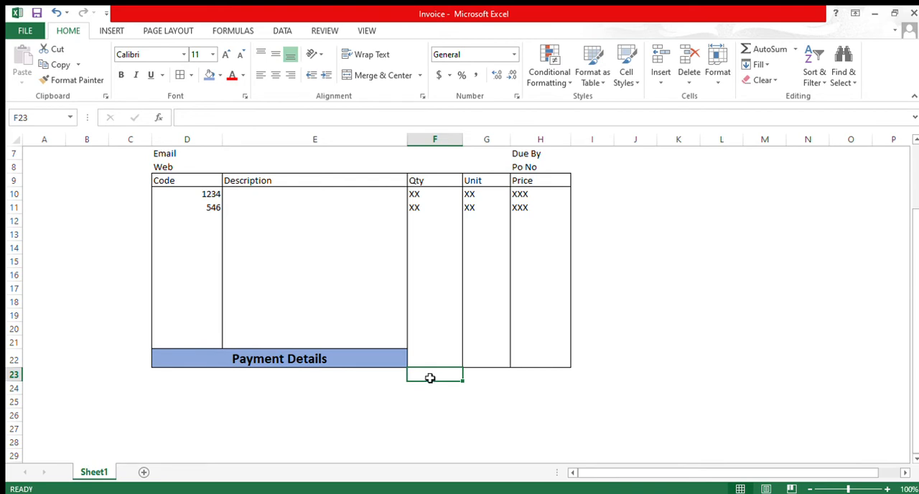
pyautogui.moveTo(434, 376); pyautogui.dragTo(552, 405)
pyautogui.click(449, 376)
pyautogui.write('Sub')
pyautogui.press('Tab')
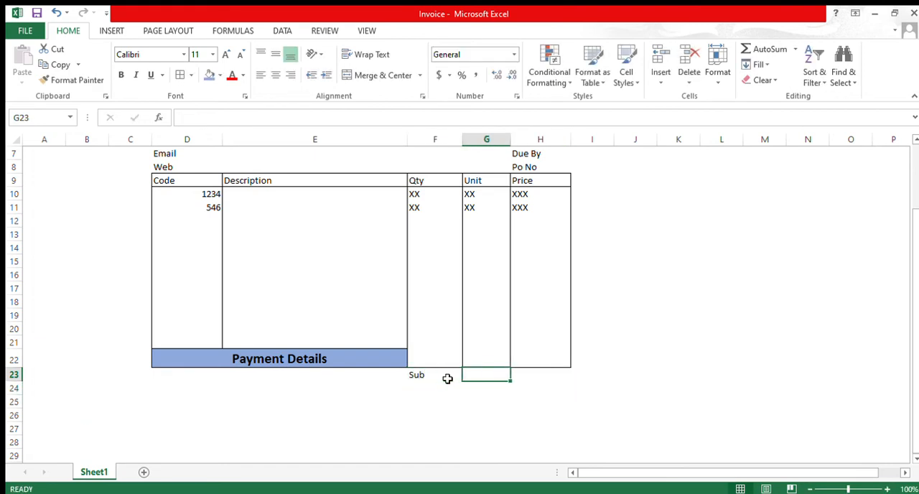
pyautogui.press('Tab')
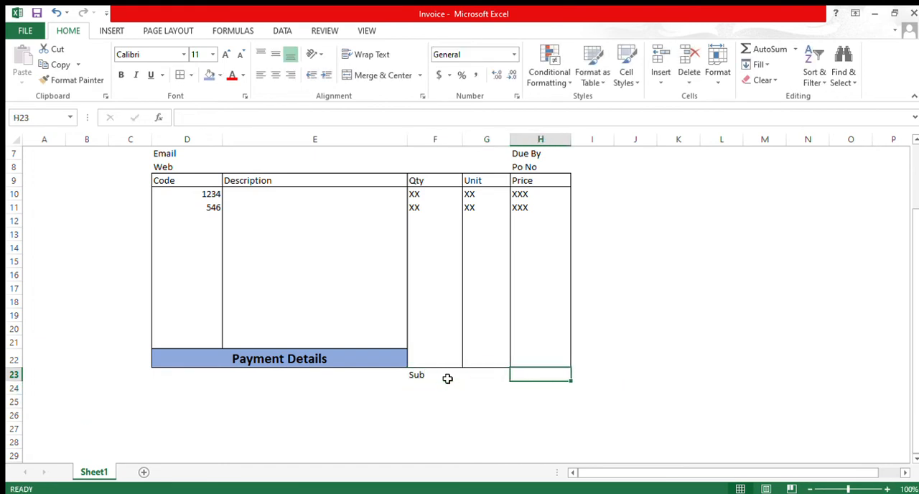
pyautogui.write('XXX')
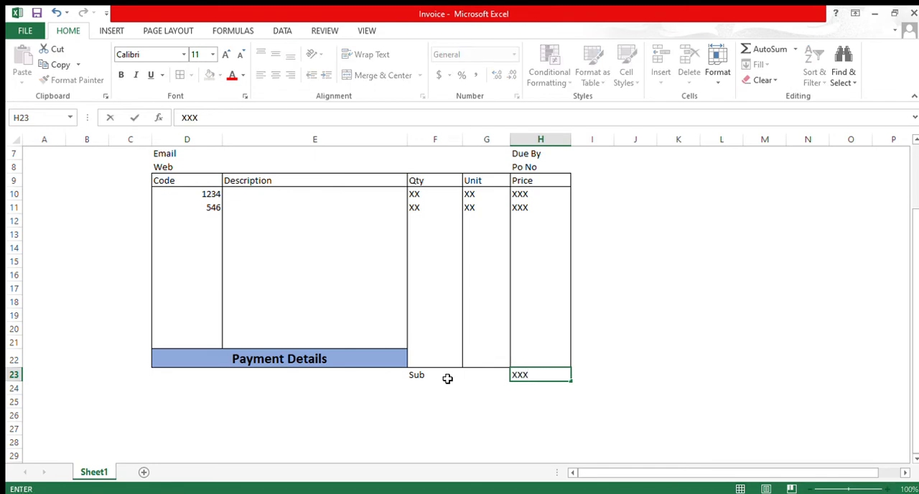
pyautogui.press('Return')
pyautogui.moveTo(416, 198); pyautogui.dragTo(554, 300)
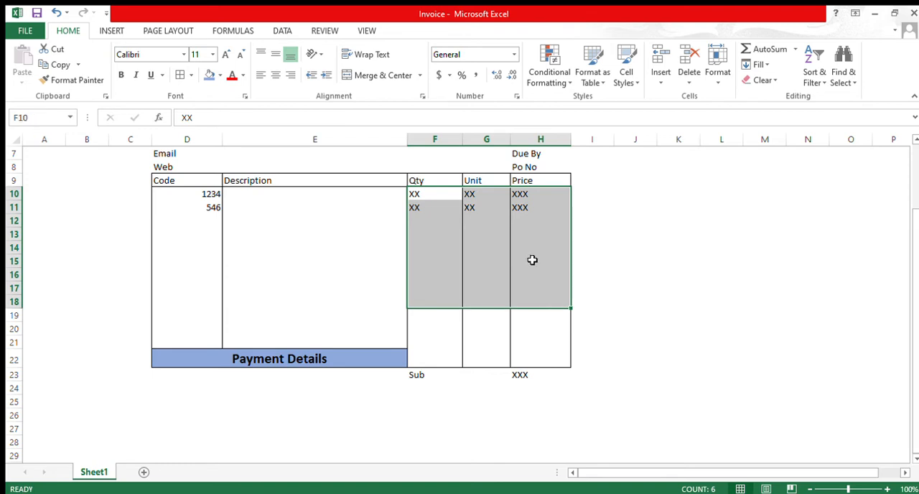
pyautogui.moveTo(522, 197); pyautogui.dragTo(538, 299)
pyautogui.click(524, 378)
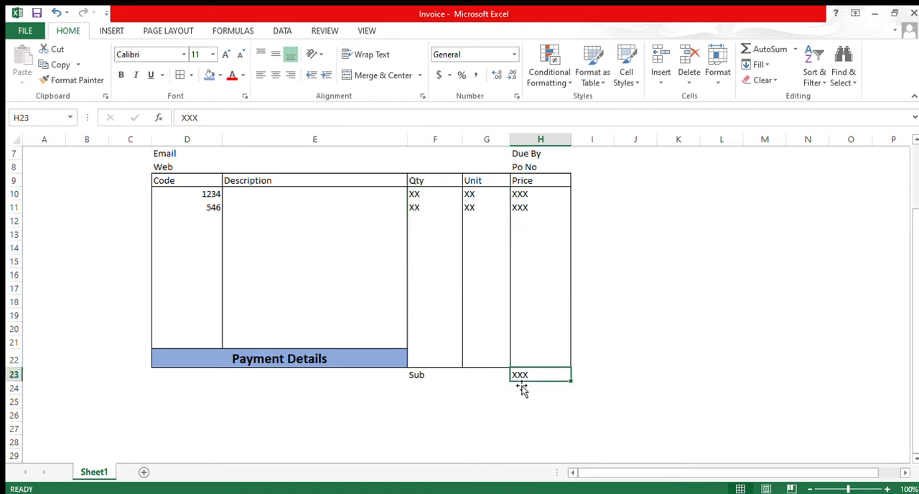
# Step: Enter the label "Tax" in F24 and the placeholder XX in H24
pyautogui.click(416, 388)
pyautogui.write('Ta')
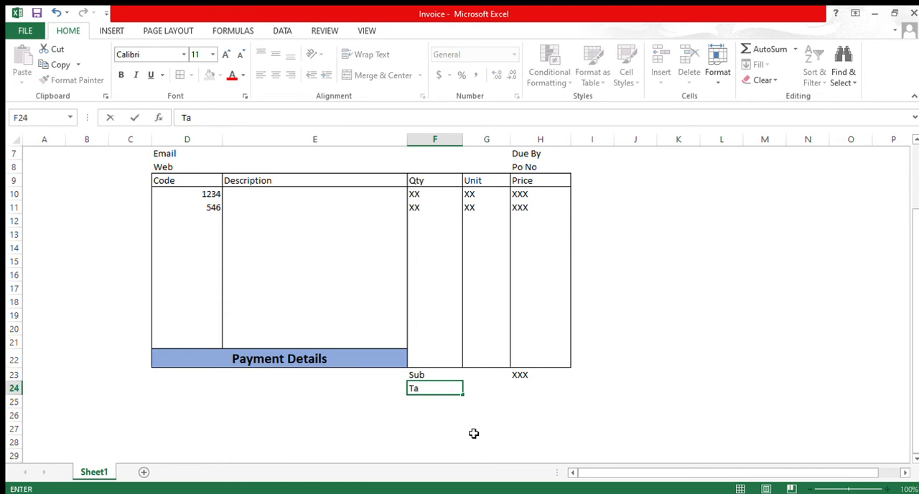
pyautogui.write('x')
pyautogui.press('Tab')
pyautogui.press('Tab')
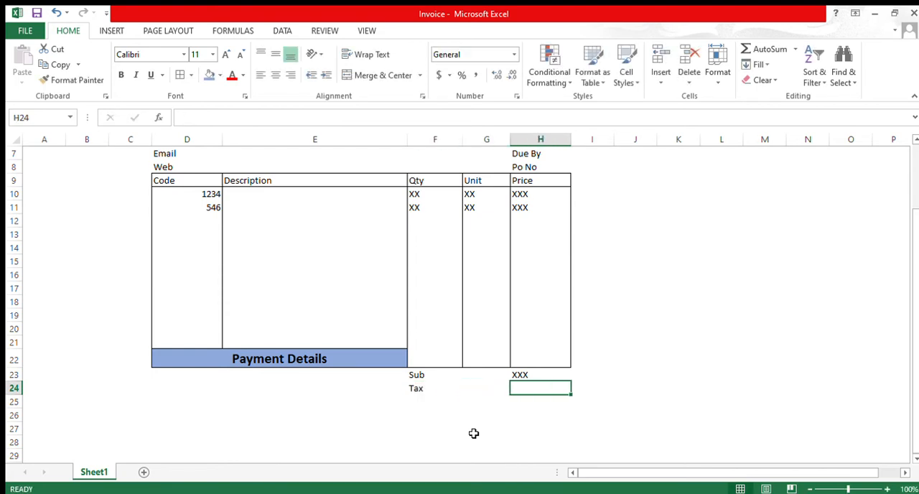
pyautogui.write('XX')
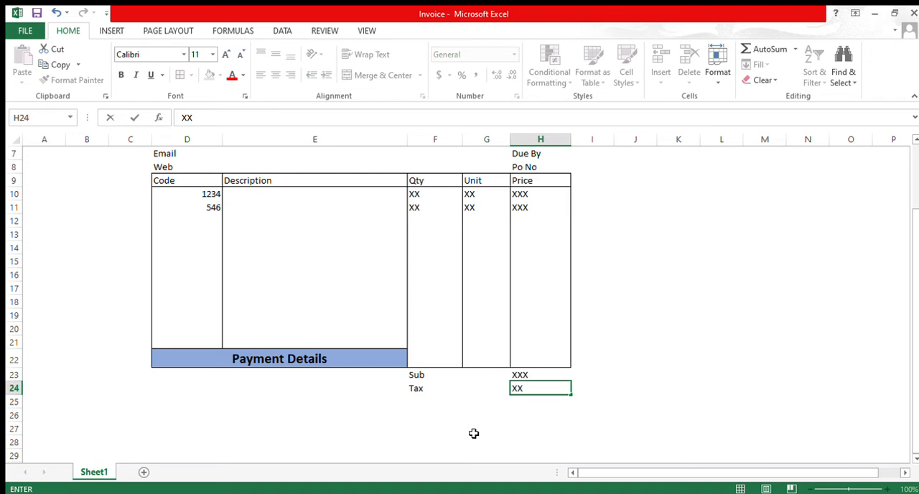
pyautogui.press('Return')
# Step: Enter the label "Discount" in F25 below the Tax row
pyautogui.write('D')
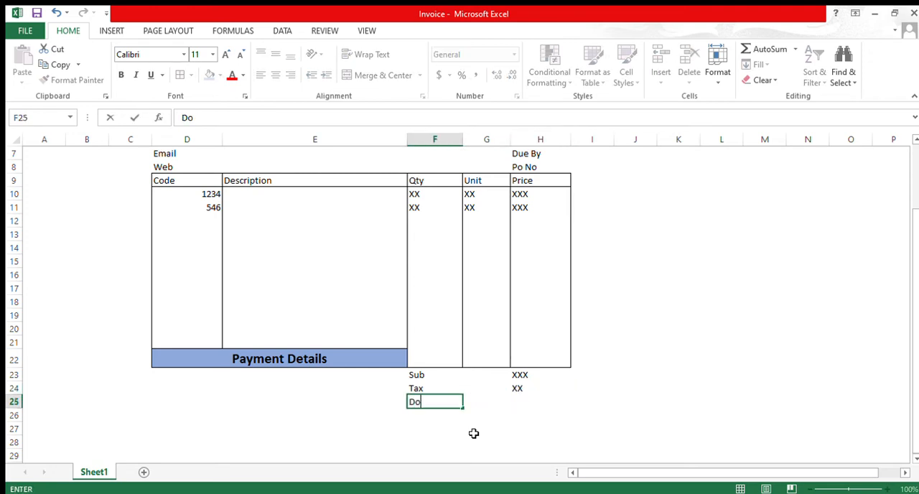
pyautogui.write('iscount')
pyautogui.press('Tab')
pyautogui.press('Tab')
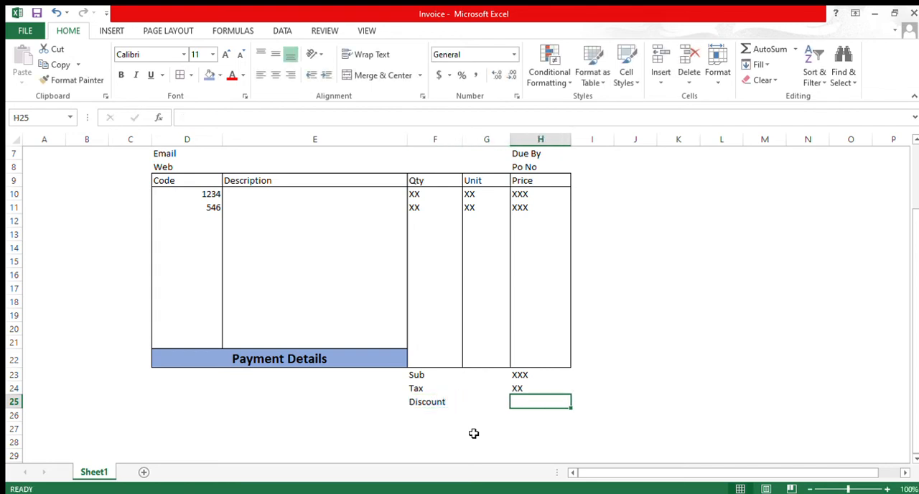
# Step: Try entering the placeholder -XX for the discount in H25, and clear the cell
pyautogui.write('-XX')
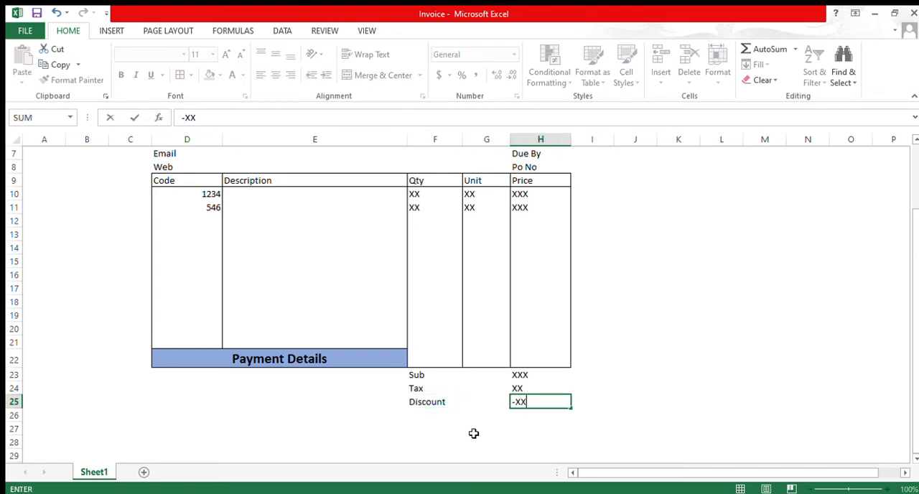
pyautogui.press('Return')
pyautogui.press('Return')
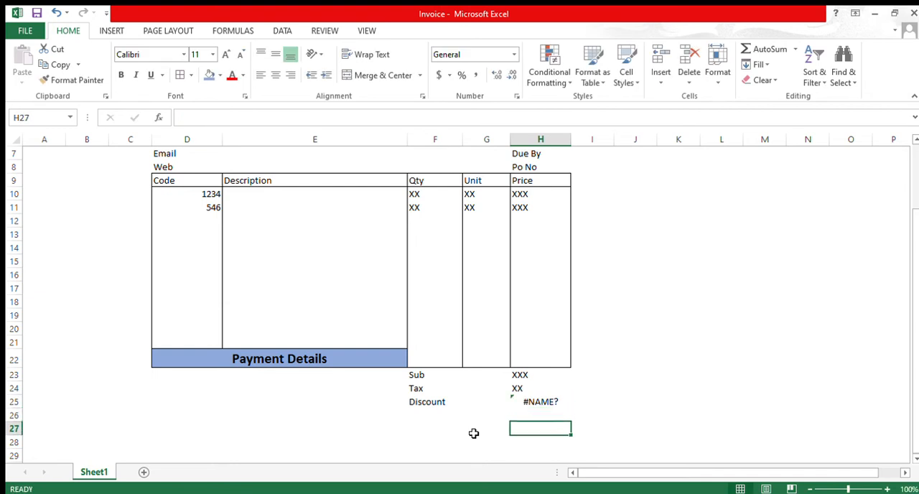
pyautogui.press('Up')
pyautogui.press('Up')
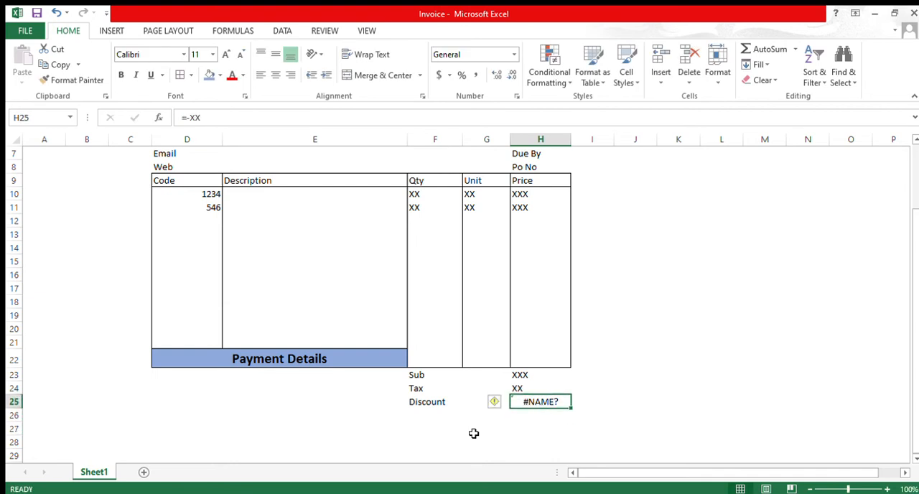
pyautogui.press('Delete')
# Step: Enter a minus sign in G25 and the placeholder XX in H25, and right-align the minus sign
pyautogui.press('Left')
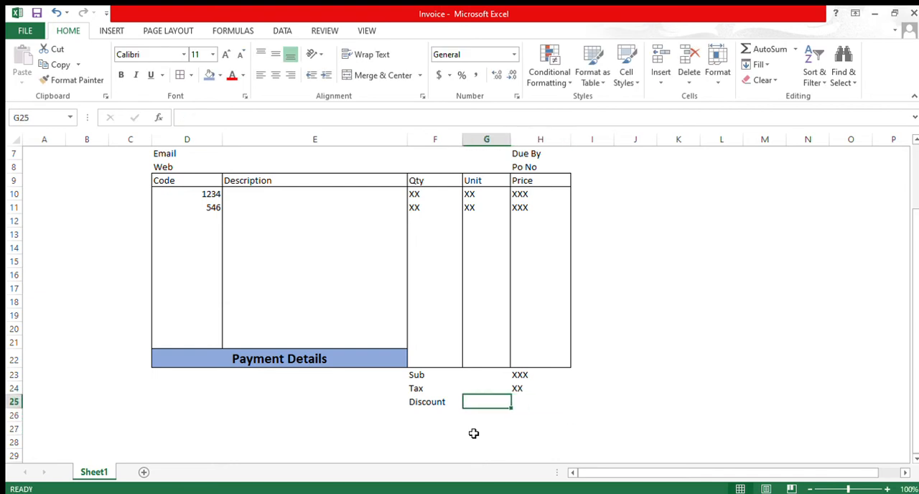
pyautogui.write('-')
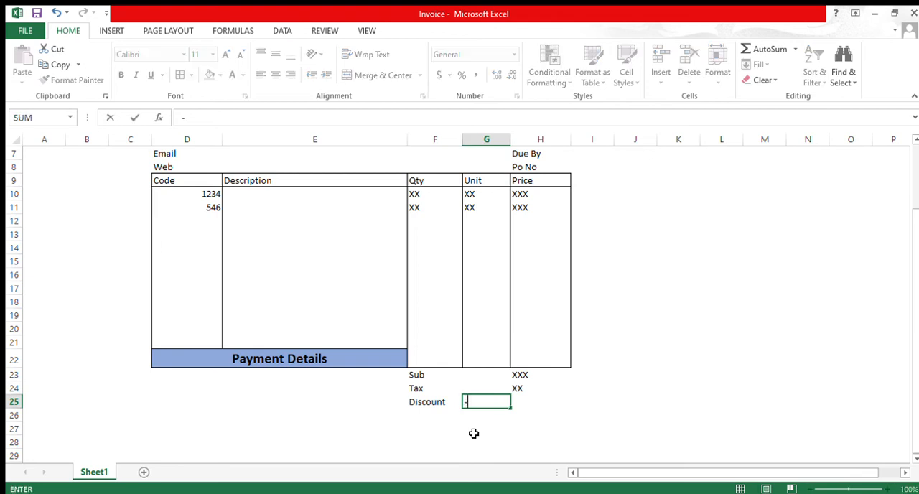
pyautogui.press('Right')
pyautogui.write('XX')
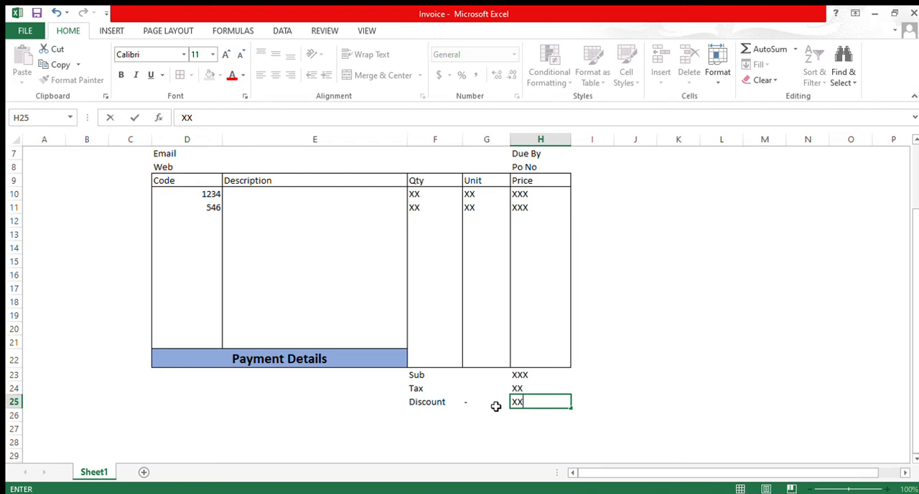
pyautogui.click(495, 407)
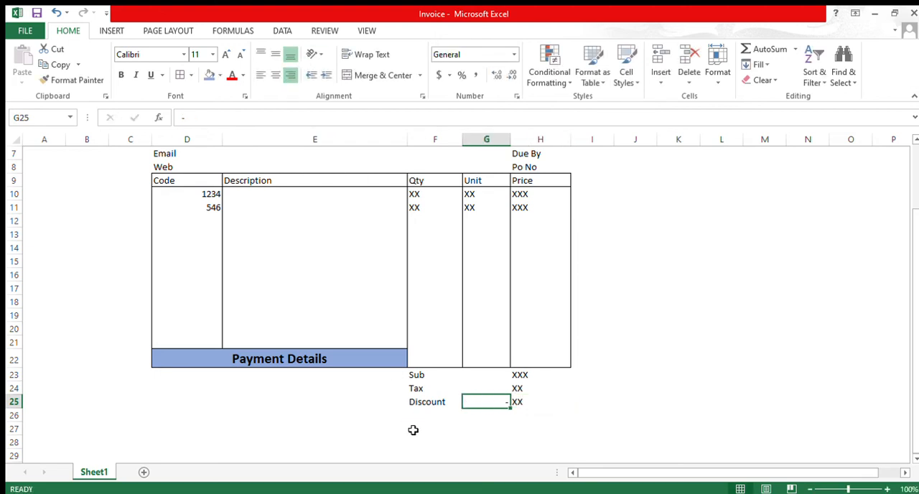
# Step: Enter the label "Total" in F26 and the placeholder XXXX in H26
pyautogui.click(431, 415)
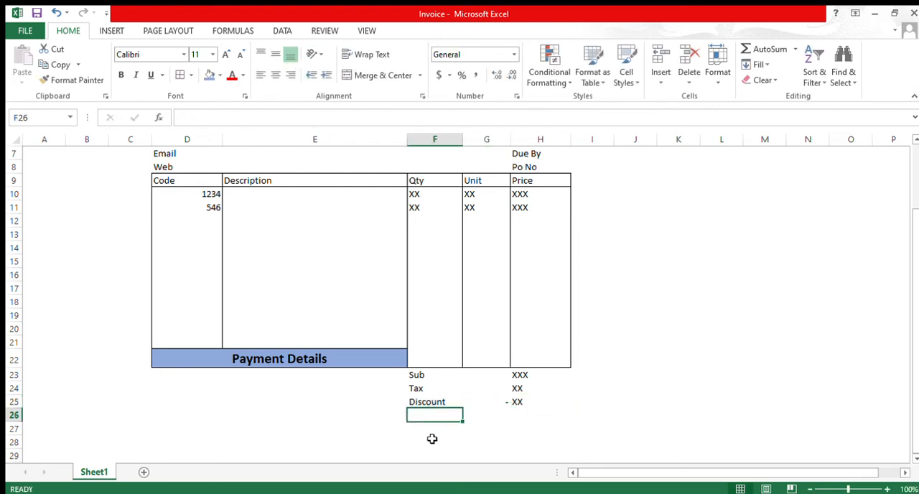
pyautogui.write('Tota')
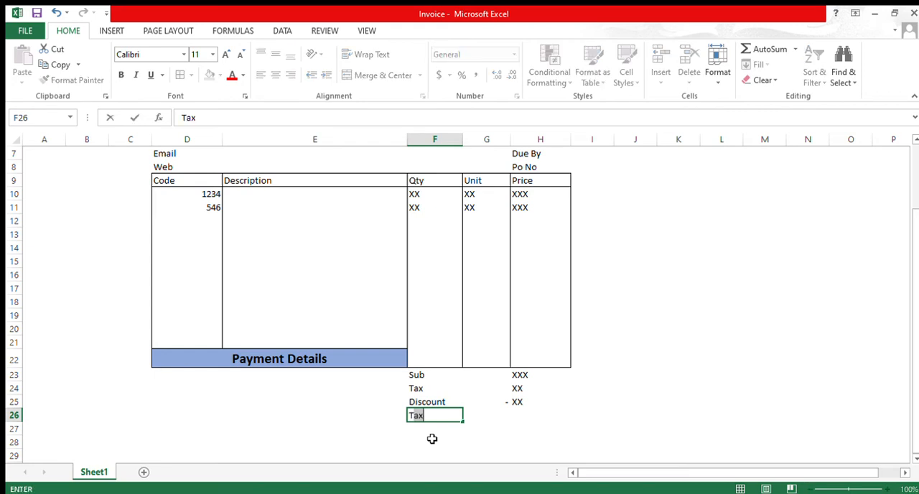
pyautogui.write('l')
pyautogui.press('Tab')
pyautogui.press('Tab')
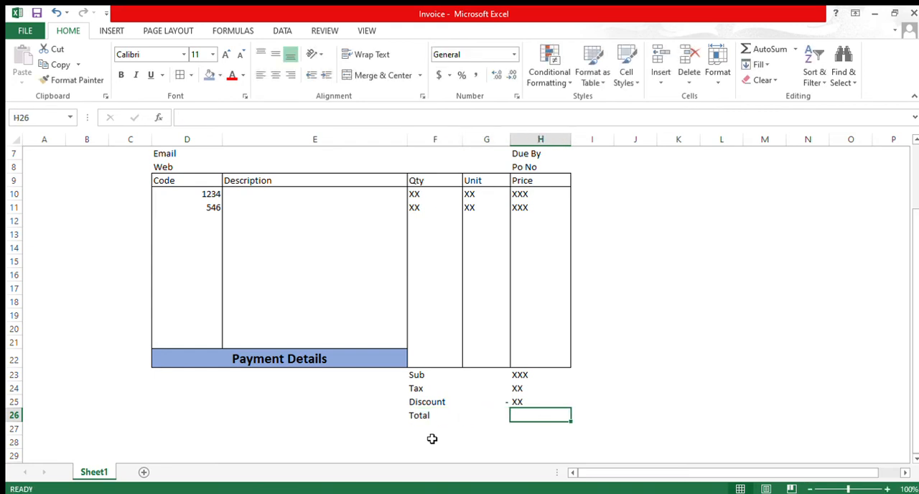
pyautogui.write('XXXX')
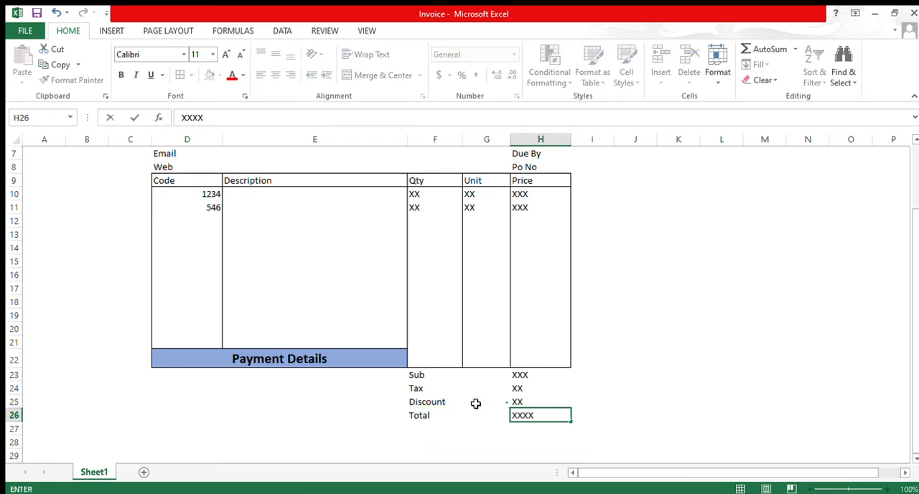
# Step: Add an outside border around the payment details and totals area D23:H26
pyautogui.click(512, 377)
pyautogui.moveTo(513, 383); pyautogui.dragTo(515, 408)
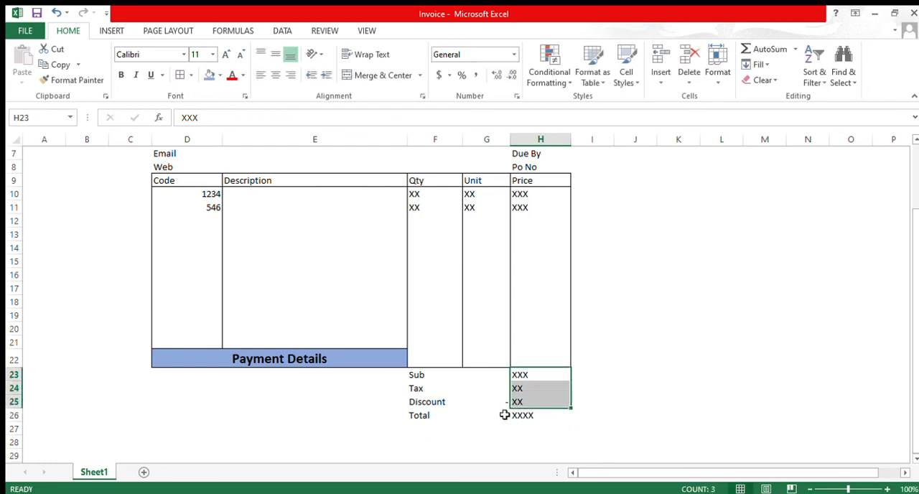
pyautogui.click(445, 439)
pyautogui.moveTo(172, 381); pyautogui.dragTo(543, 374)
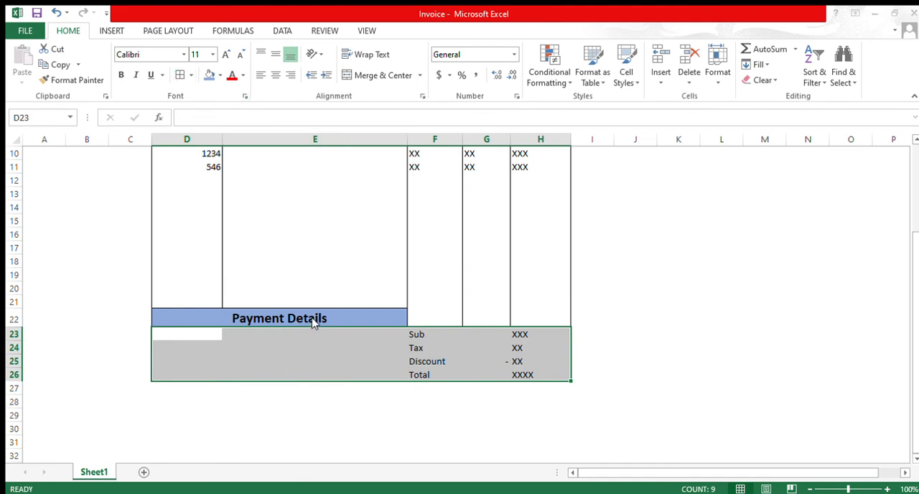
pyautogui.click(503, 432)
# Step: Review the invoice layout from the title and company details to the bordered totals area
pyautogui.scroll(3, 509, 430)
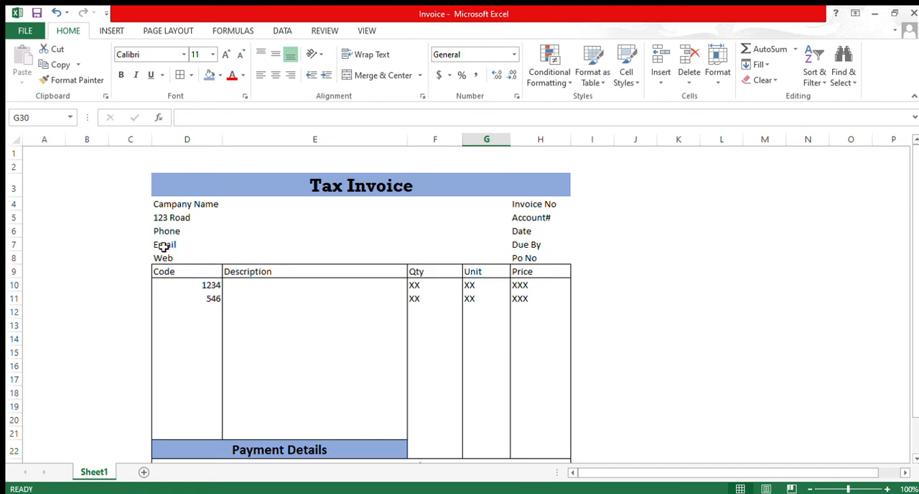
pyautogui.moveTo(167, 204); pyautogui.dragTo(171, 218)
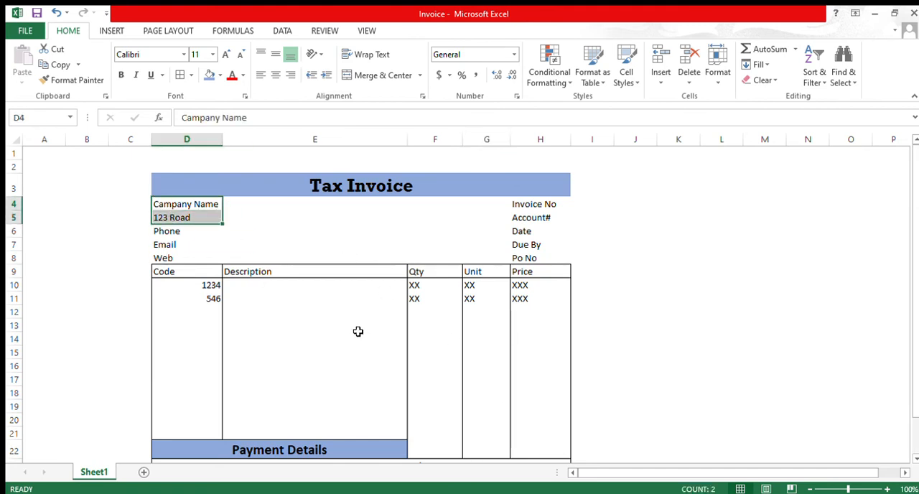
pyautogui.scroll(-4, 357, 331)
pyautogui.scroll(4, 357, 332)
pyautogui.click(344, 202)
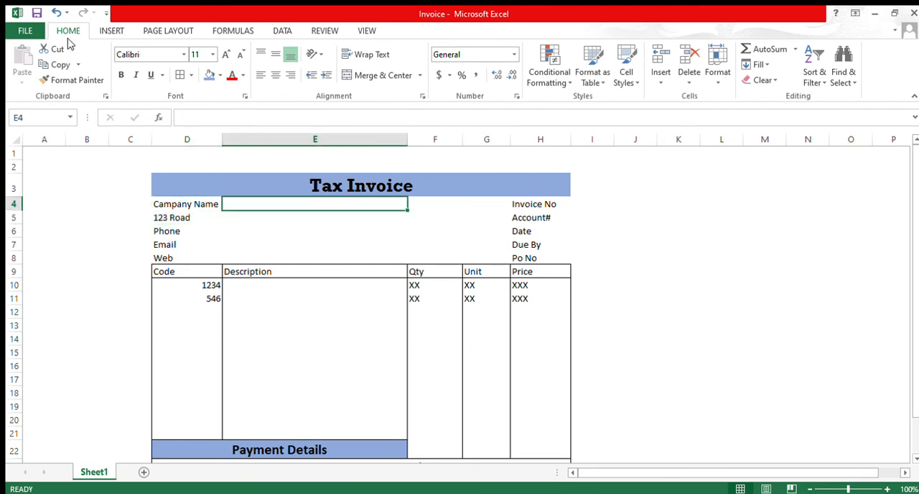
pyautogui.scroll(-3, 328, 346)
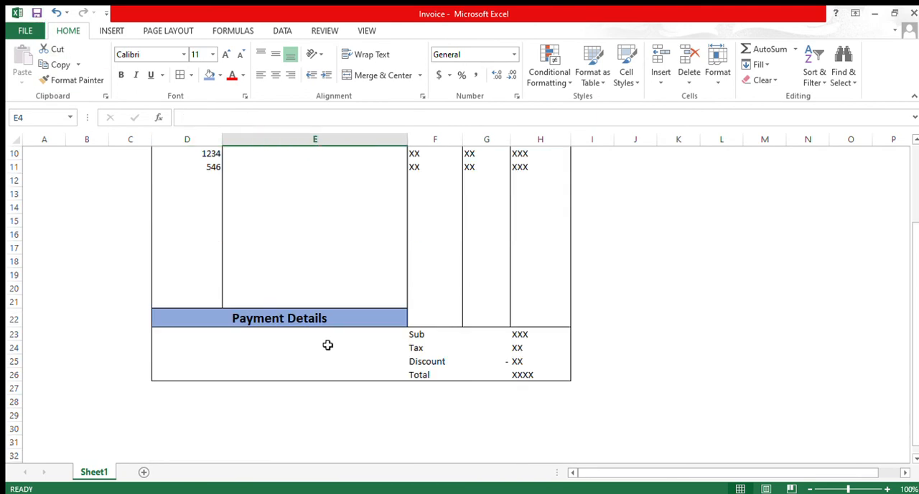
pyautogui.scroll(1, 327, 345)
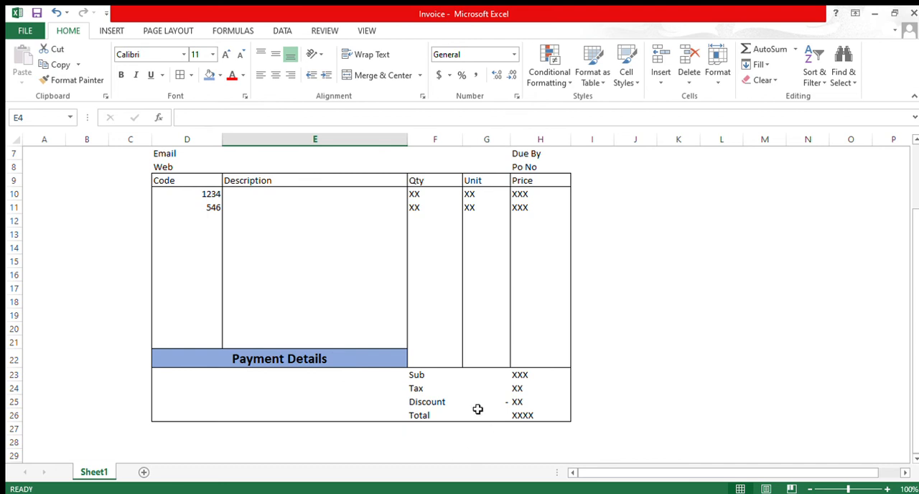
pyautogui.scroll(2, 426, 385)
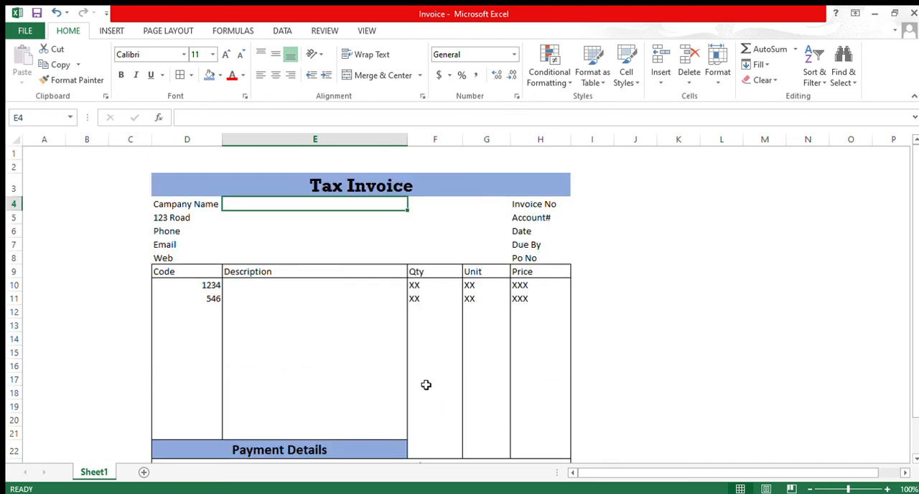
pyautogui.scroll(-2, 426, 385)
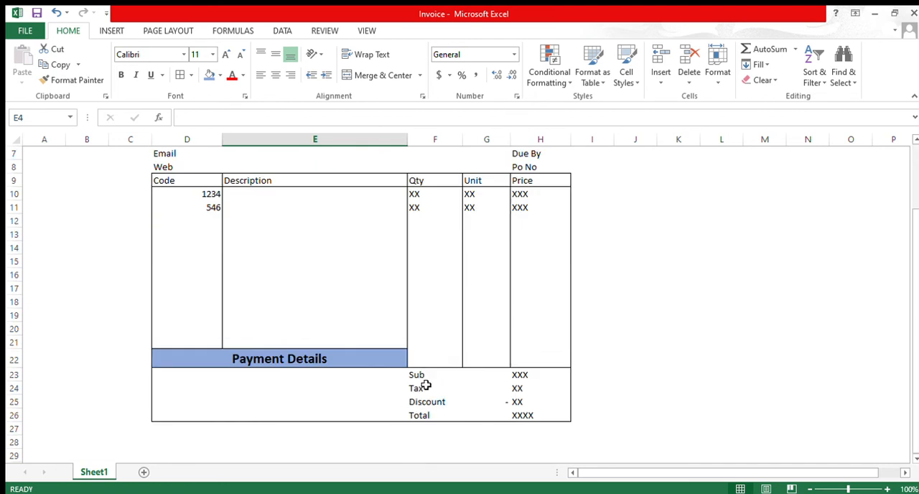
# Step: Add vertical borders along the left edge and between the columns of the totals block F23:H26
pyautogui.moveTo(426, 381); pyautogui.dragTo(535, 375)
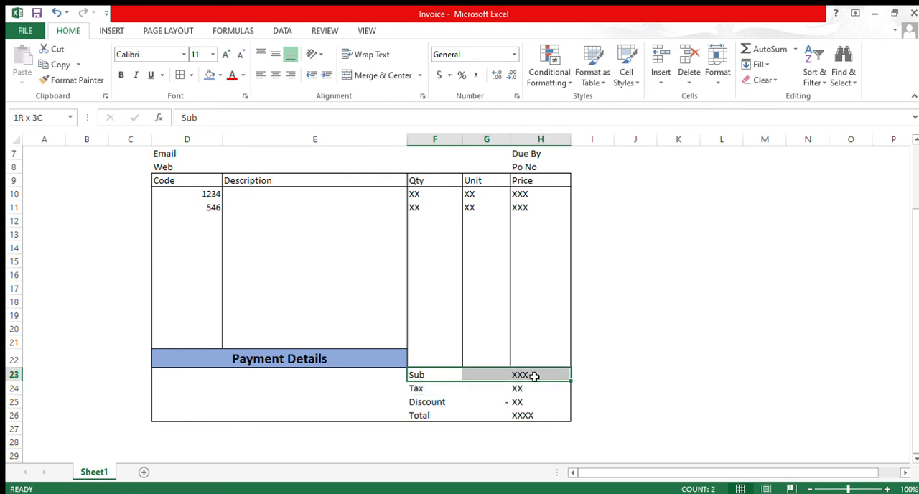
pyautogui.moveTo(426, 375); pyautogui.dragTo(426, 415)
pyautogui.moveTo(436, 376); pyautogui.dragTo(535, 418)
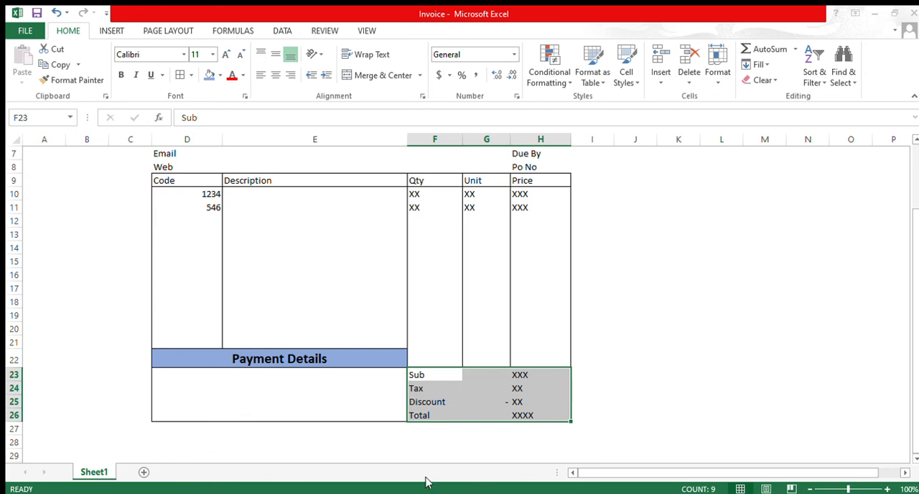
pyautogui.click(611, 381)
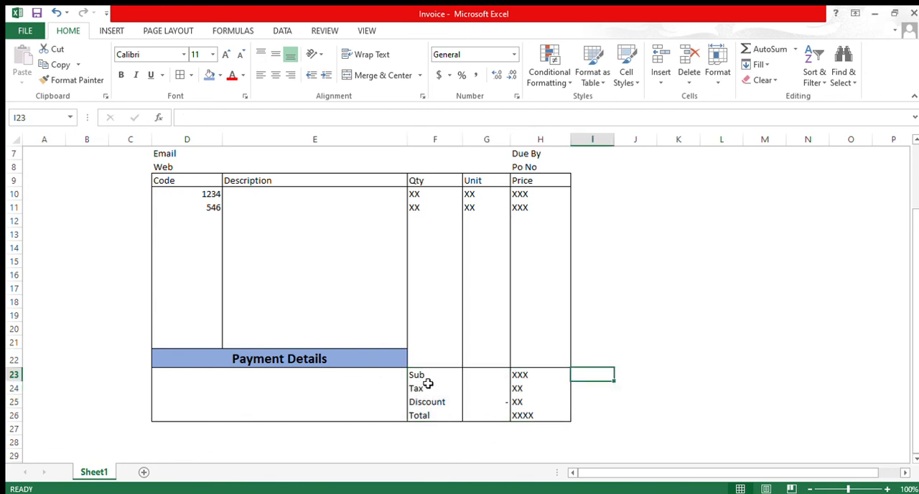
# Step: Try to merge and center the totals label cells F23:G26, and undo it
pyautogui.moveTo(428, 383); pyautogui.dragTo(481, 421)
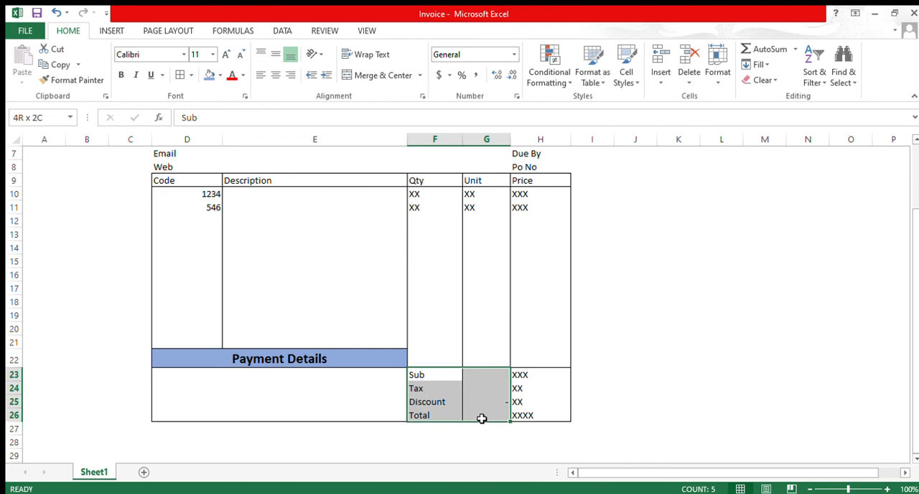
pyautogui.click(376, 75)
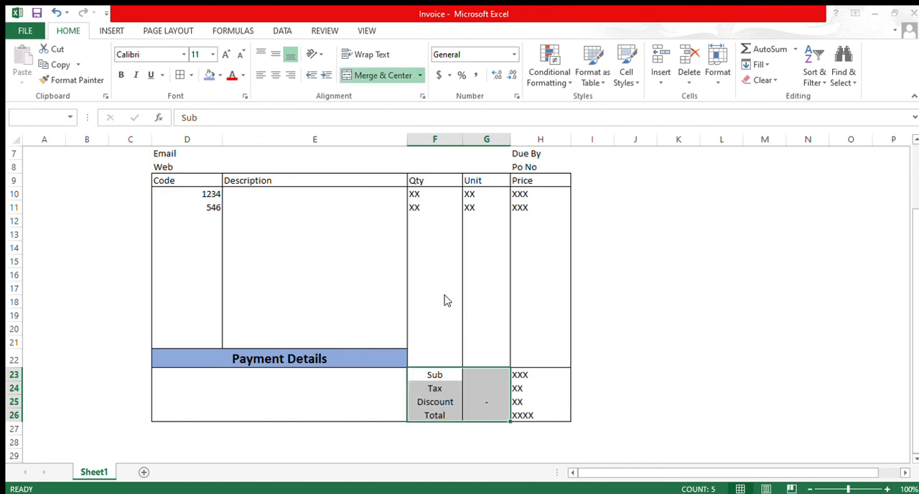
pyautogui.hotkey('ctrl', 'z')
pyautogui.click(679, 315)
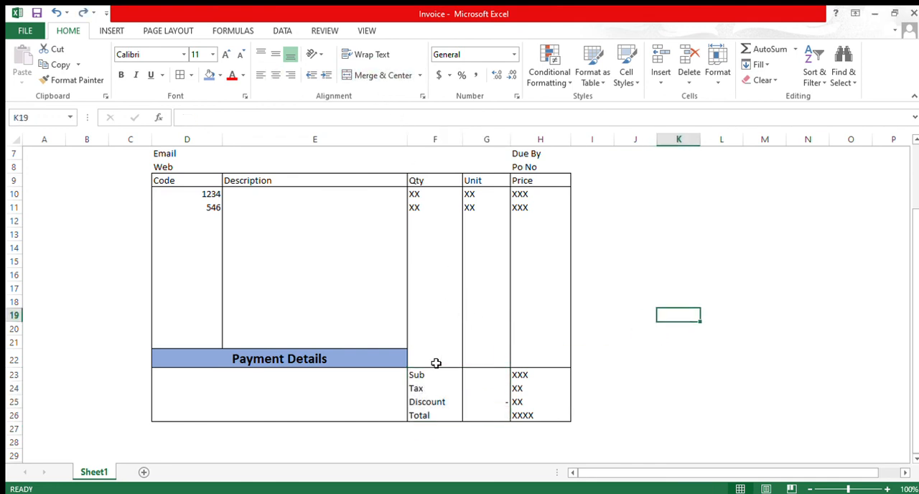
# Step: Merge cells F23:G23 holding the "Sub" label and left-align the text
pyautogui.moveTo(431, 380); pyautogui.dragTo(496, 375)
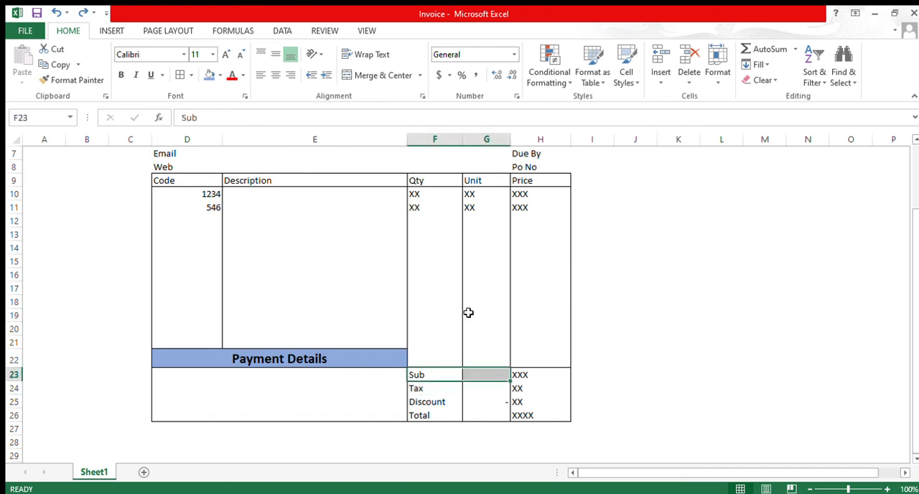
pyautogui.click(388, 75)
pyautogui.click(275, 75)
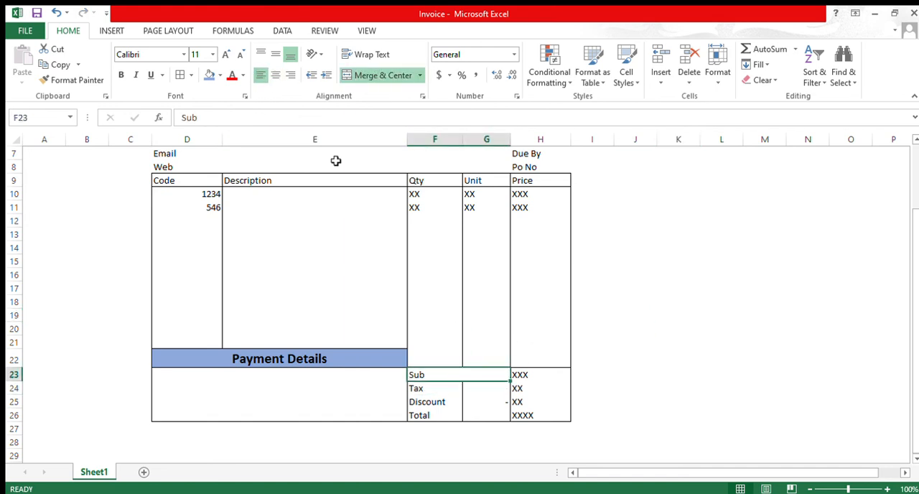
pyautogui.click(636, 359)
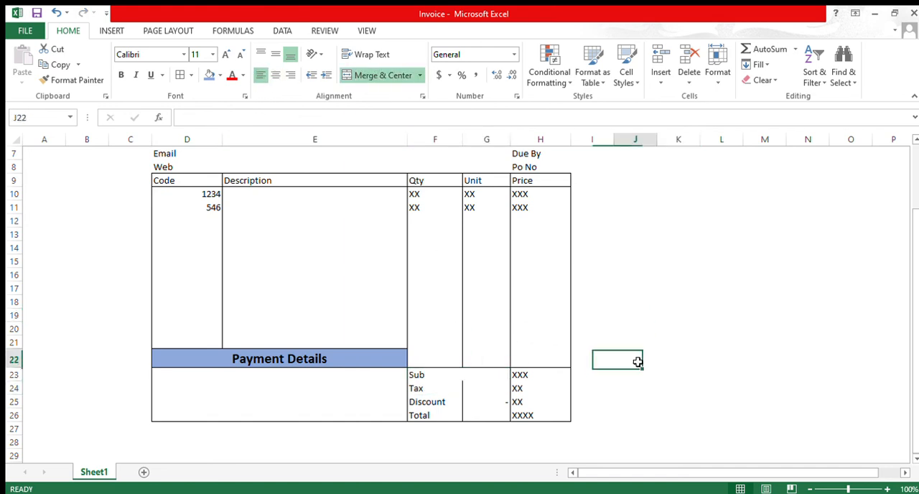
# Step: Copy the merged, left-aligned formatting of the "Sub" label onto F24:G24 and F25:G25, holding the "Tax" and "Discount" labels
pyautogui.click(435, 375)
pyautogui.click(72, 80)
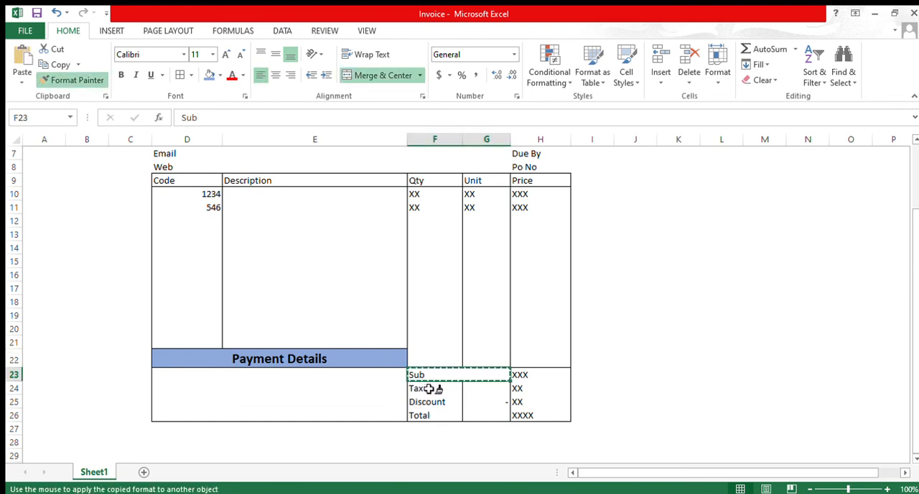
pyautogui.moveTo(429, 389)
pyautogui.mouseDown()
pyautogui.moveTo(441, 404)
pyautogui.moveTo(482, 387)
pyautogui.mouseUp()
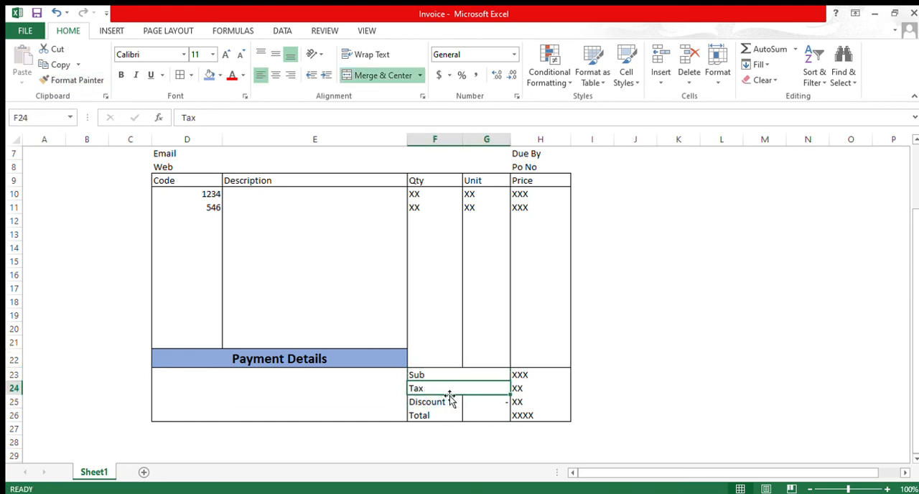
pyautogui.click(72, 80)
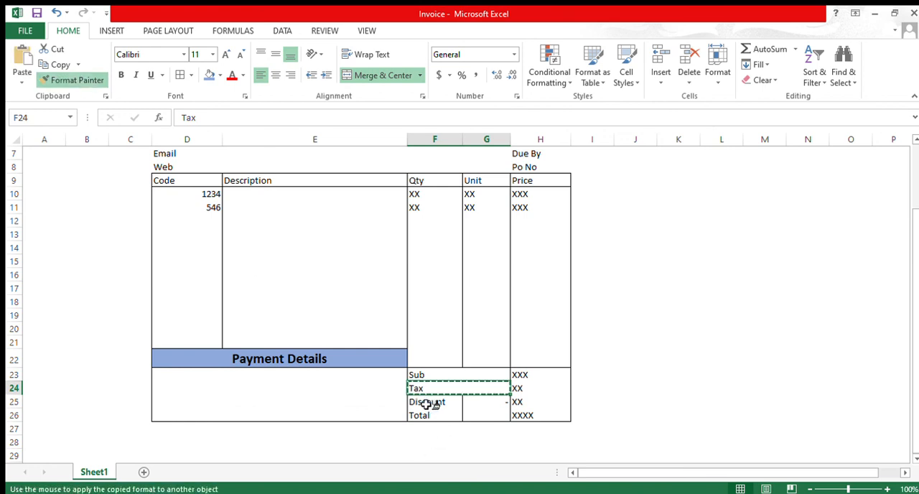
pyautogui.moveTo(427, 405); pyautogui.dragTo(486, 404)
pyautogui.click(704, 331)
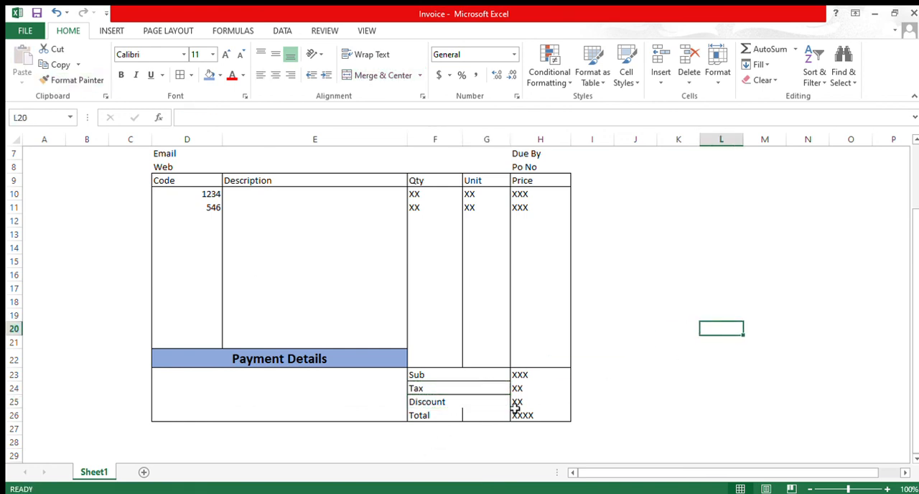
# Step: Copy the formatting of the "Discount" label in F25 onto the "Tax" label cell F24
pyautogui.click(453, 407)
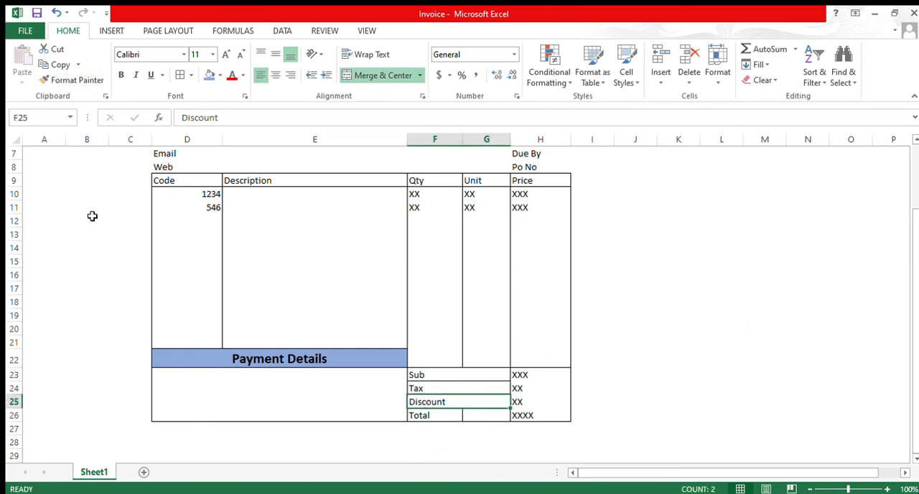
pyautogui.click(72, 80)
pyautogui.click(468, 393)
pyautogui.click(624, 376)
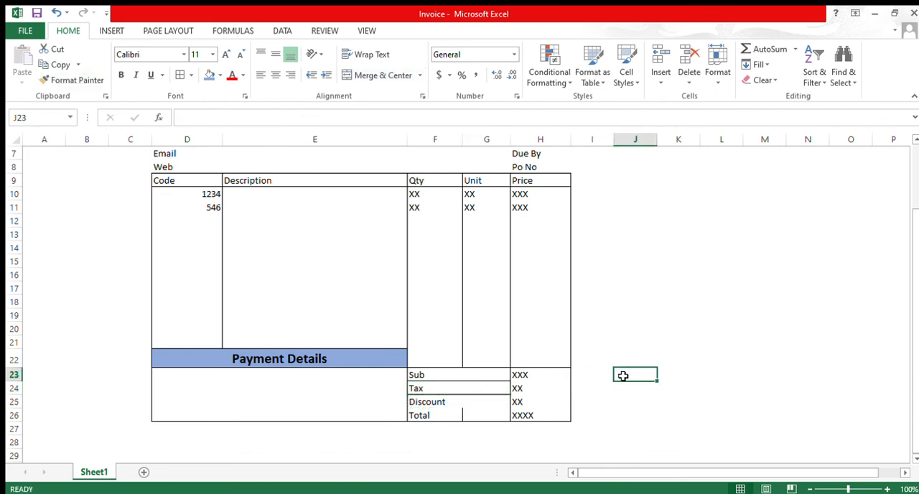
pyautogui.click(492, 390)
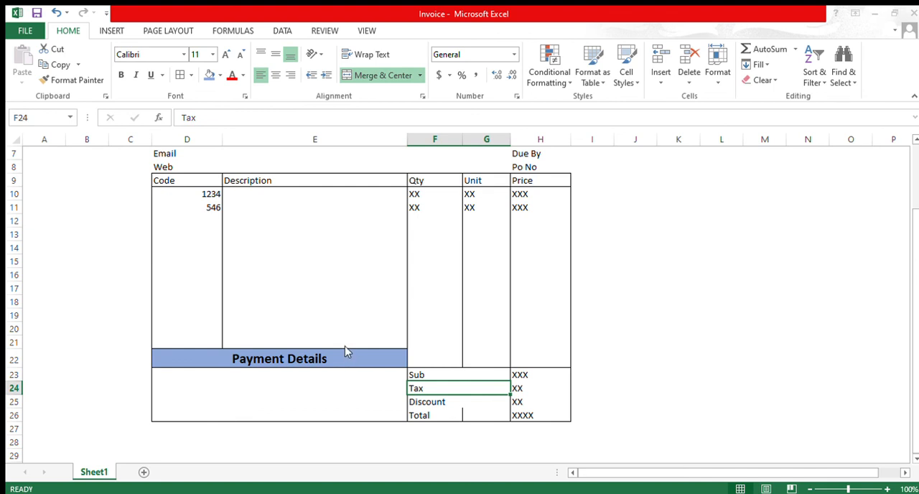
pyautogui.click(659, 363)
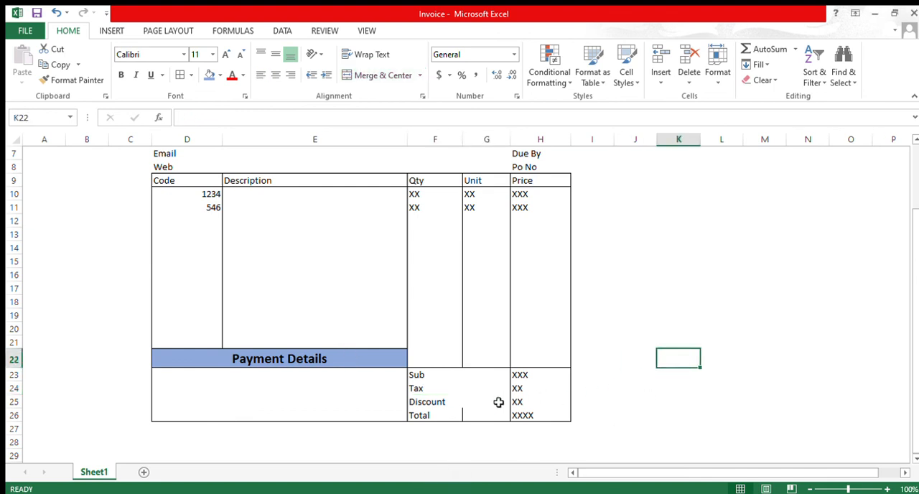
# Step: Check the invoice layout from the "Tax Invoice" title down to the "Total" row
pyautogui.click(463, 422)
pyautogui.scroll(2, 660, 380)
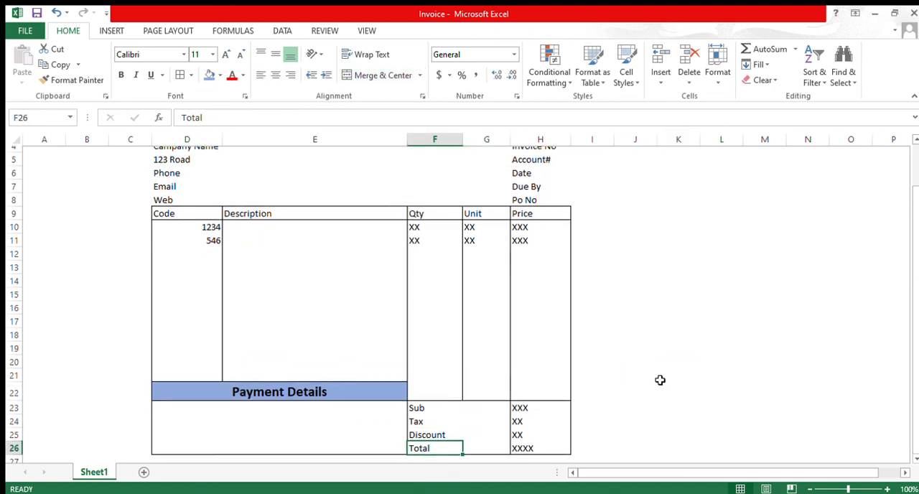
pyautogui.scroll(-4, 660, 380)
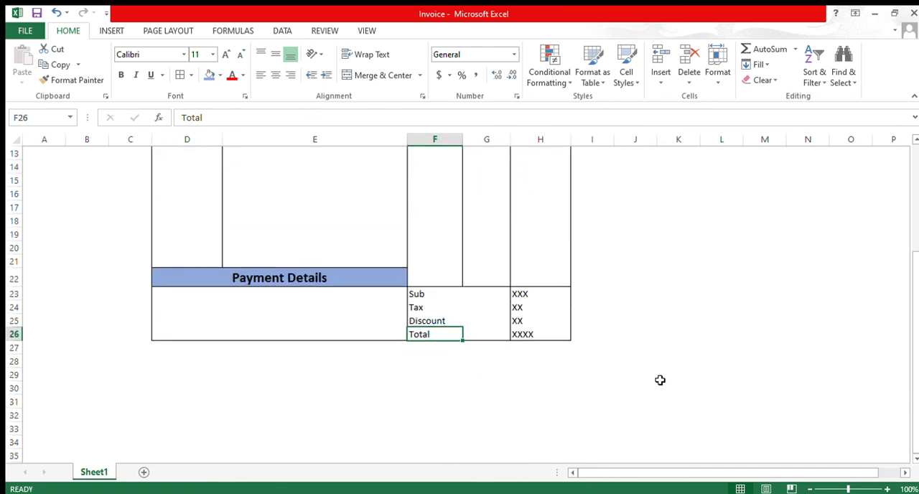
pyautogui.scroll(4, 660, 380)
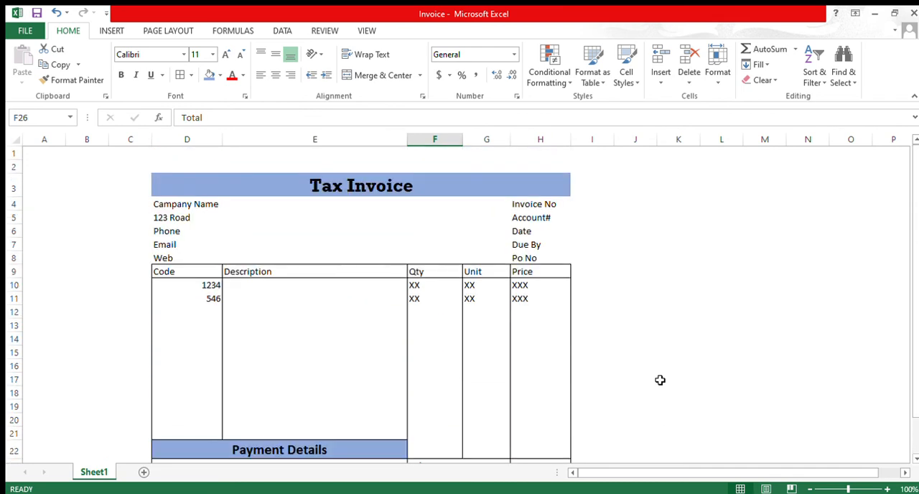
pyautogui.scroll(-5, 660, 380)
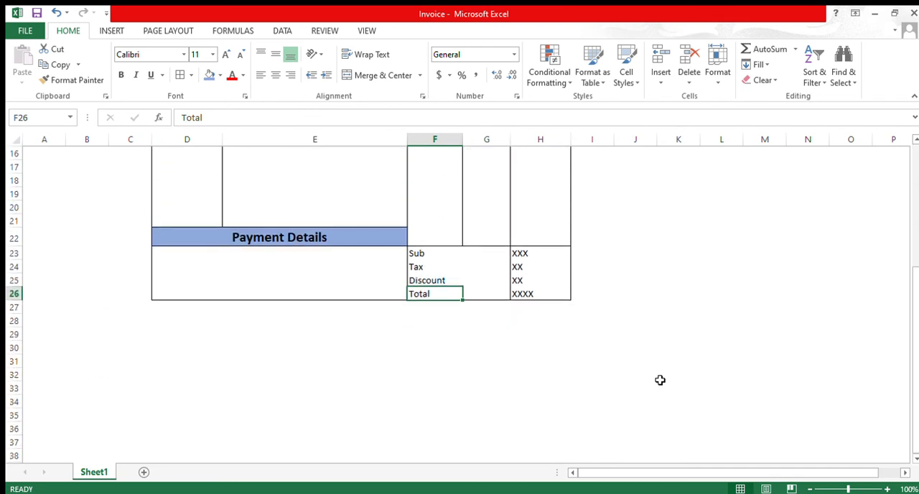
pyautogui.scroll(5, 660, 380)
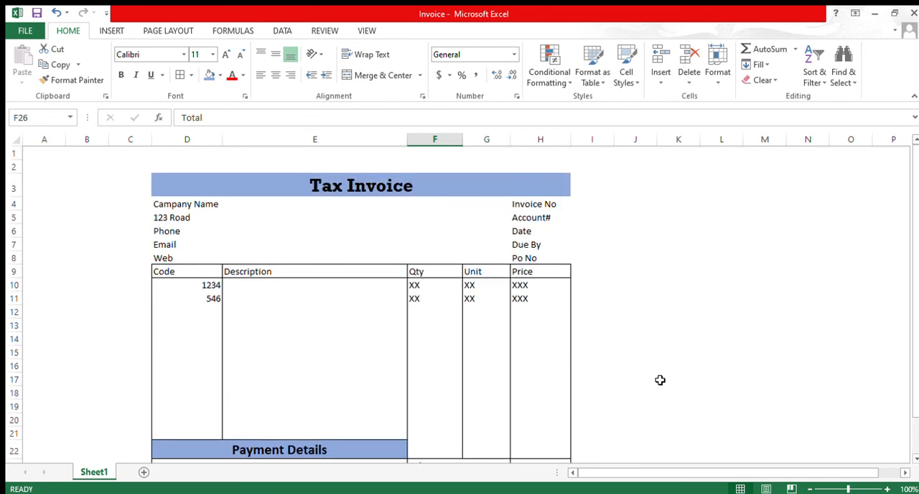